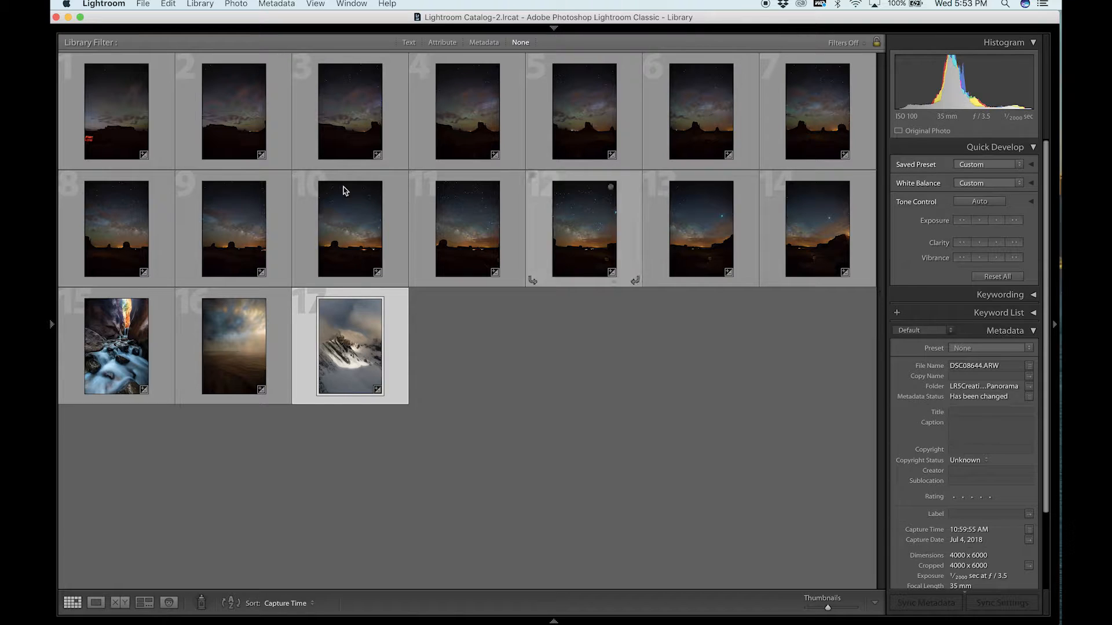
# Open the first night-sky frame, the one with the red arrow sign, in the Develop module
pyautogui.click(99, 116)
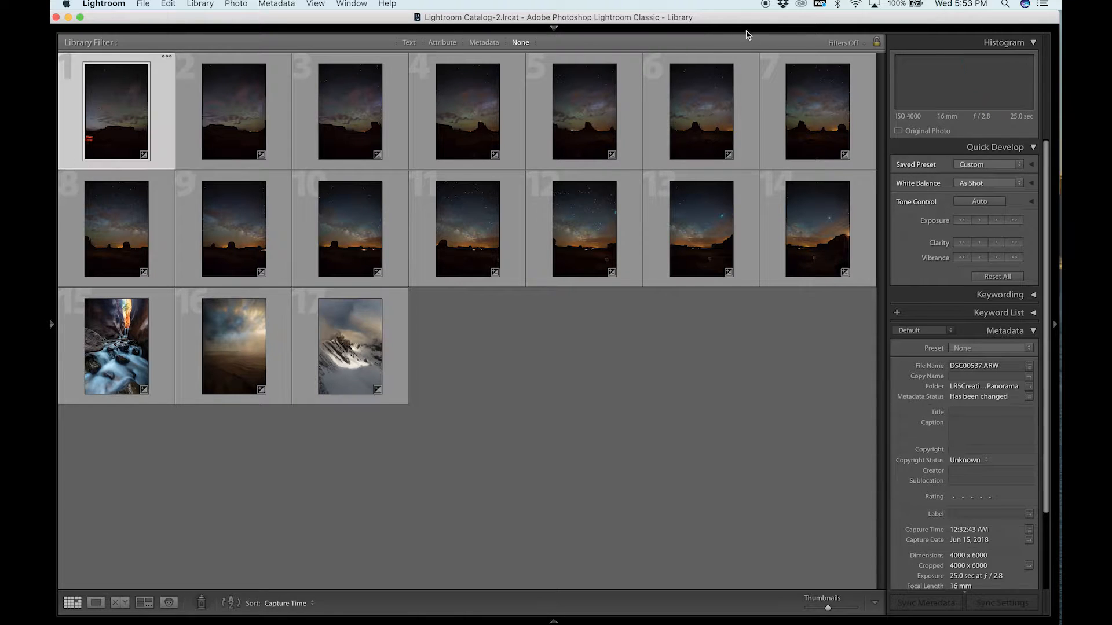
pyautogui.moveTo(749, 28)
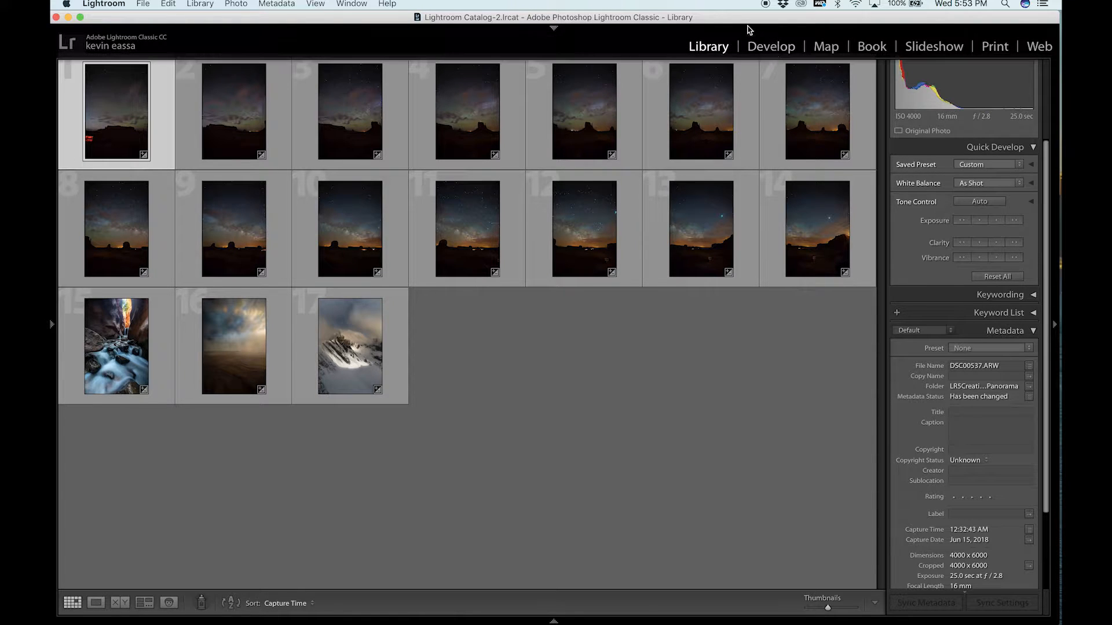
pyautogui.click(771, 47)
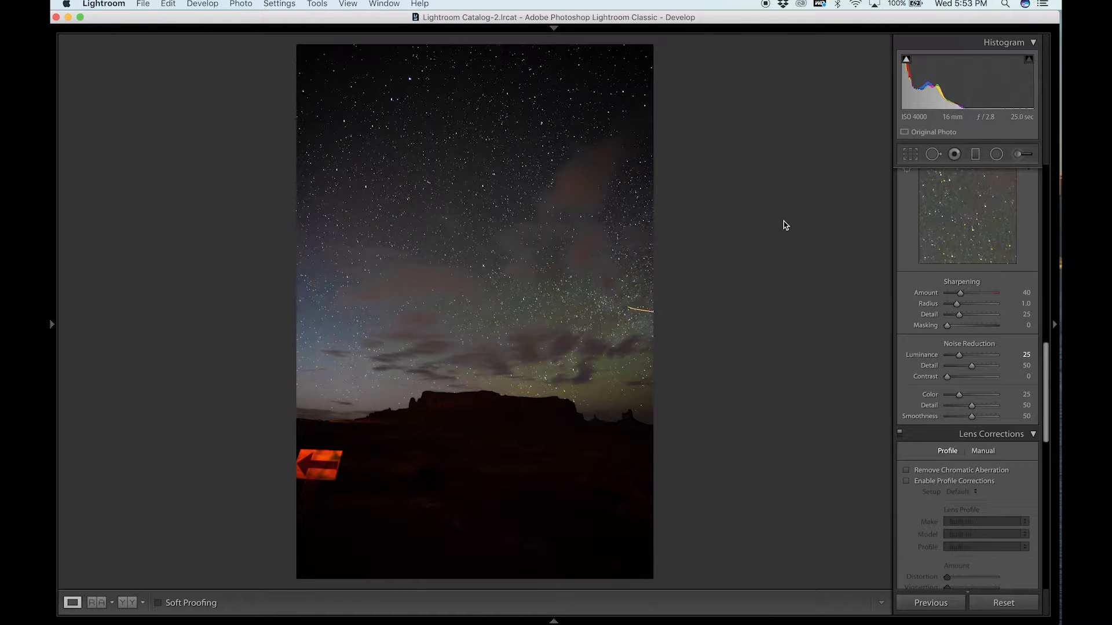
# Look through the sequence of night-sky frames one by one, starting from the first photo with its Basic adjustments in view
pyautogui.scroll(15, 1002, 301)
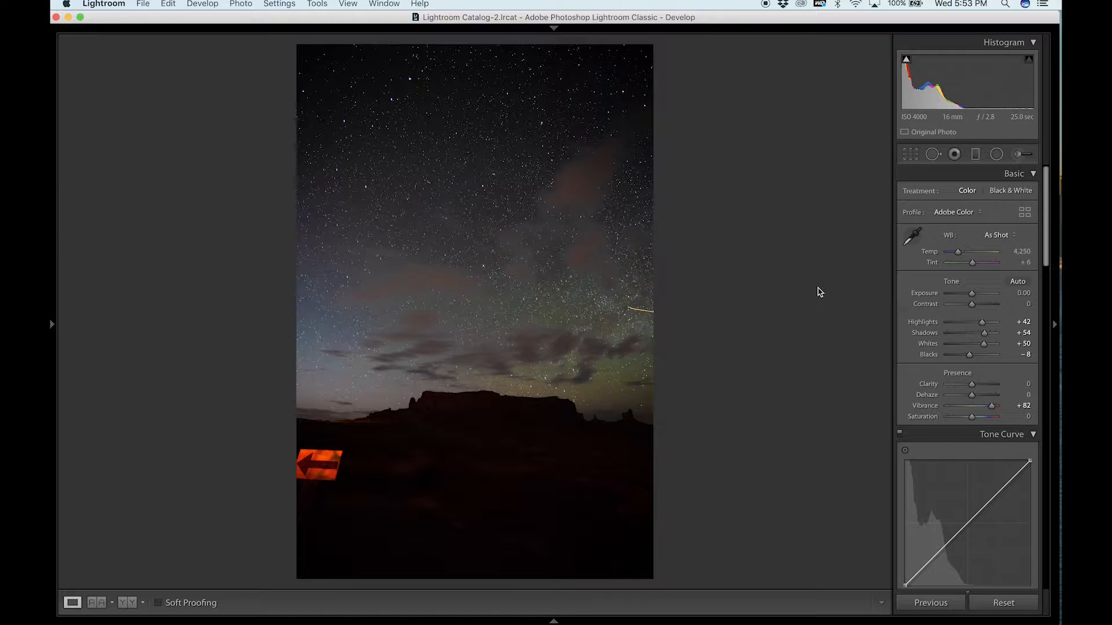
pyautogui.press('Right')
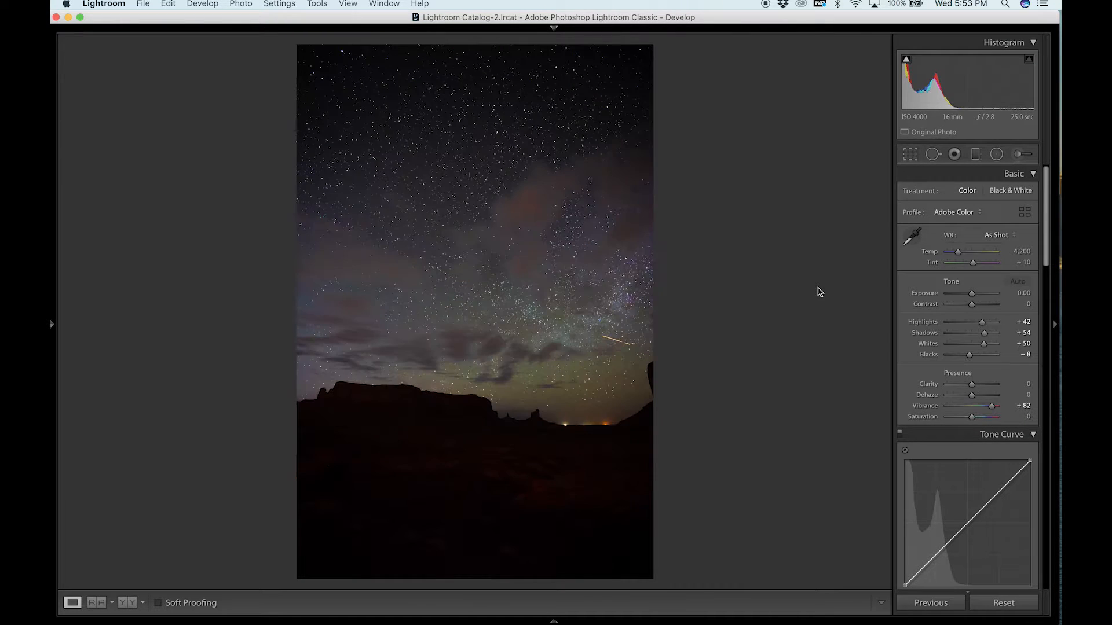
pyautogui.press('Right')
pyautogui.press('Right')
pyautogui.press('Right')
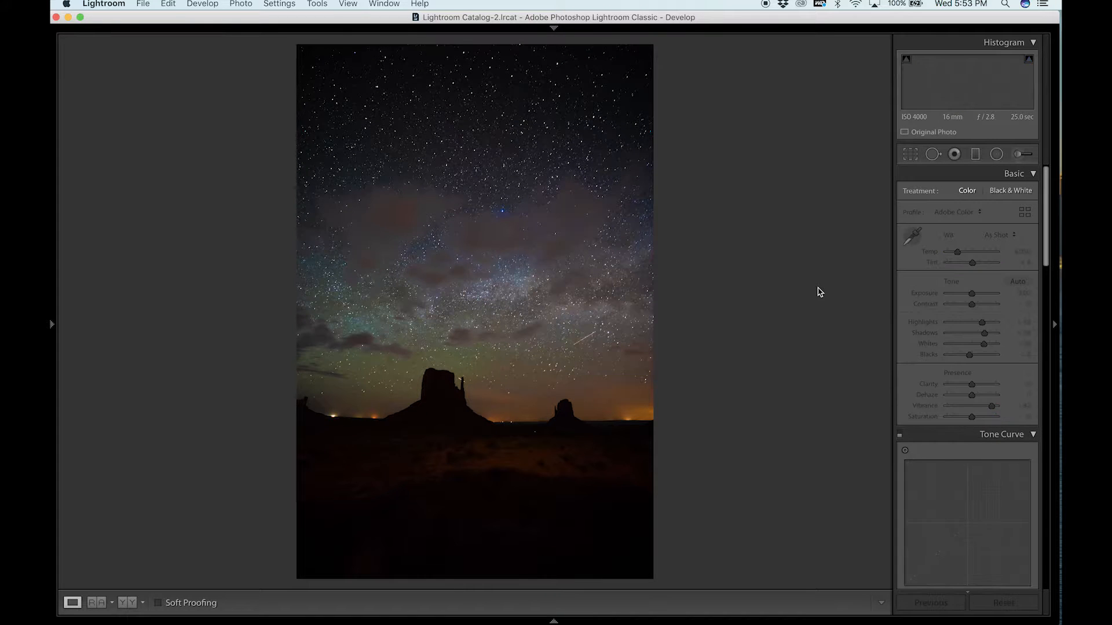
pyautogui.press('Right')
pyautogui.press('Right')
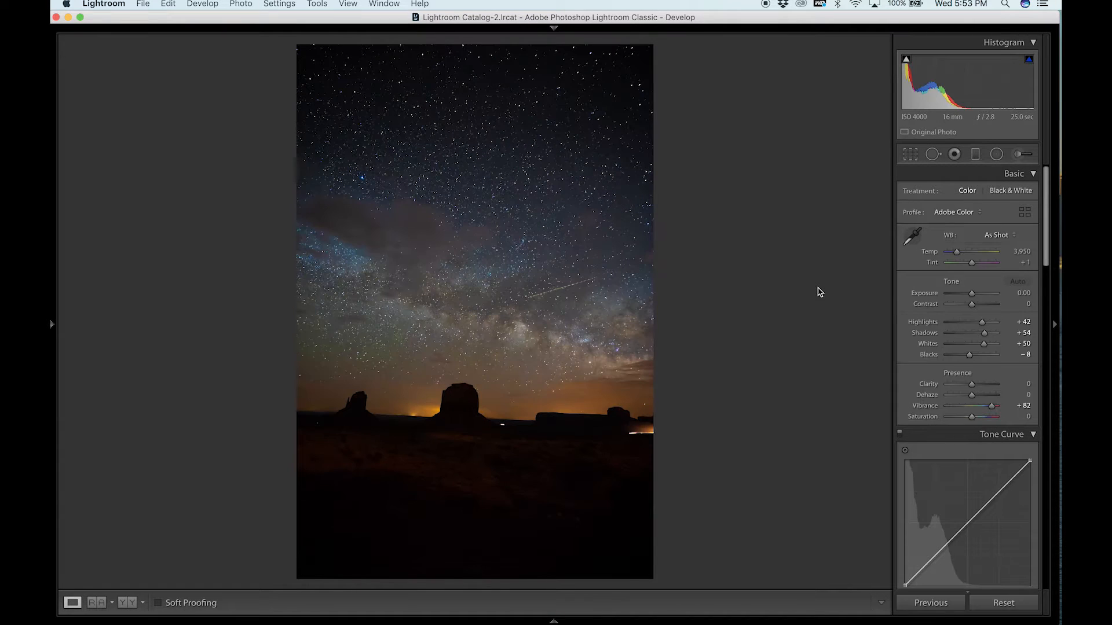
pyautogui.press('Right')
pyautogui.press('Right')
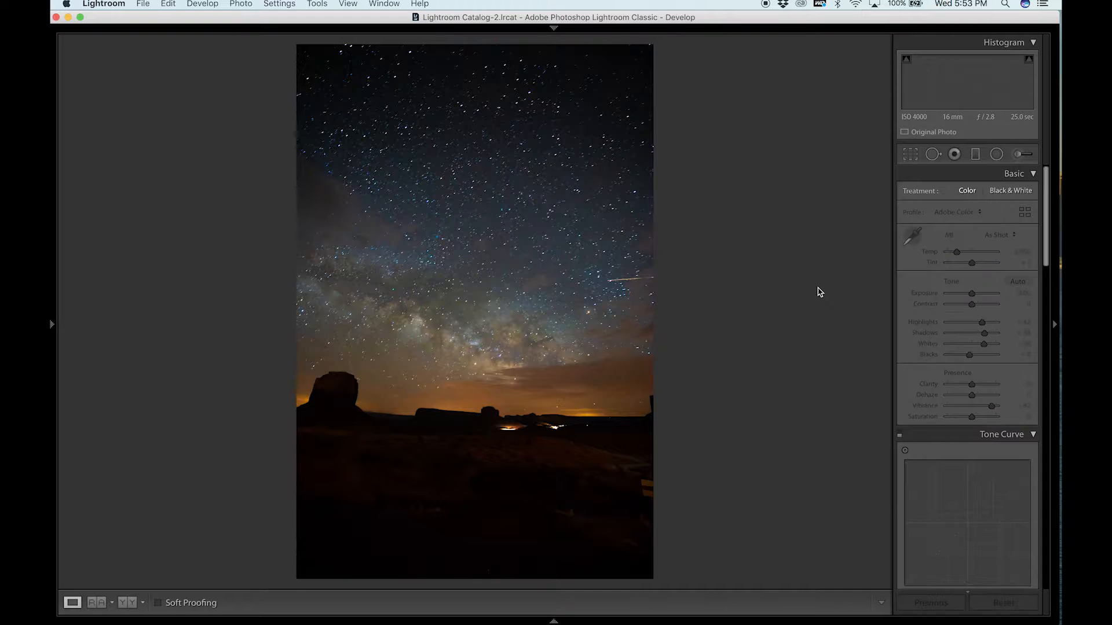
pyautogui.press('Right')
pyautogui.press('Right')
pyautogui.press('Right')
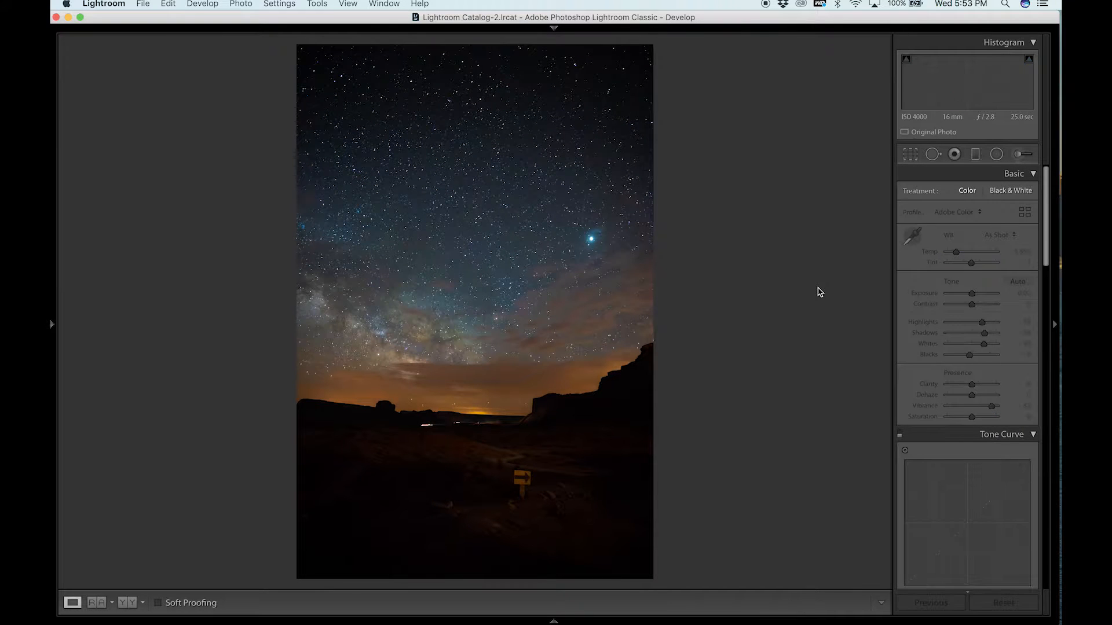
pyautogui.press('Right')
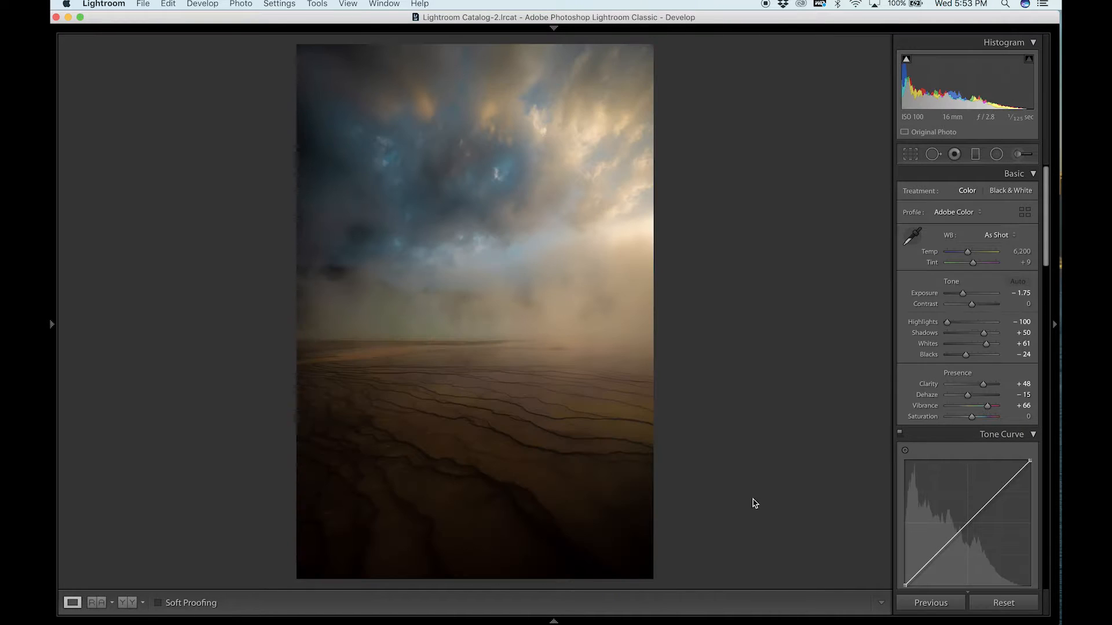
# Select the fourteen night-sky frames, from the first photo through the fourteenth, and start a panorama merge of them
pyautogui.moveTo(552, 621)
pyautogui.press('Home')
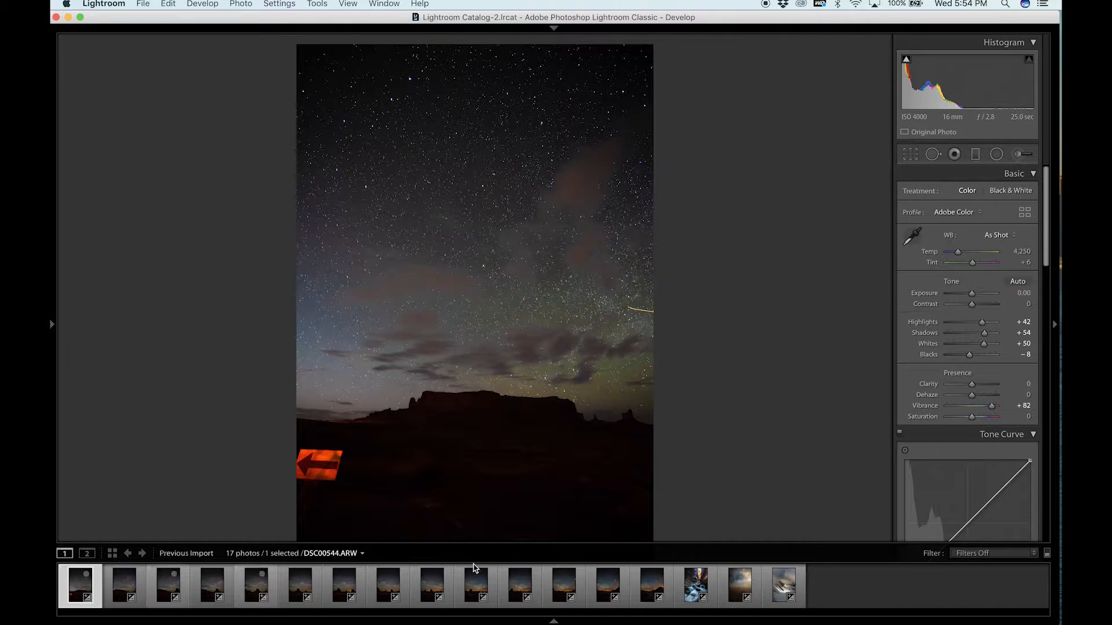
pyautogui.keyDown('shift'); pyautogui.click(651, 588); pyautogui.keyUp('shift')
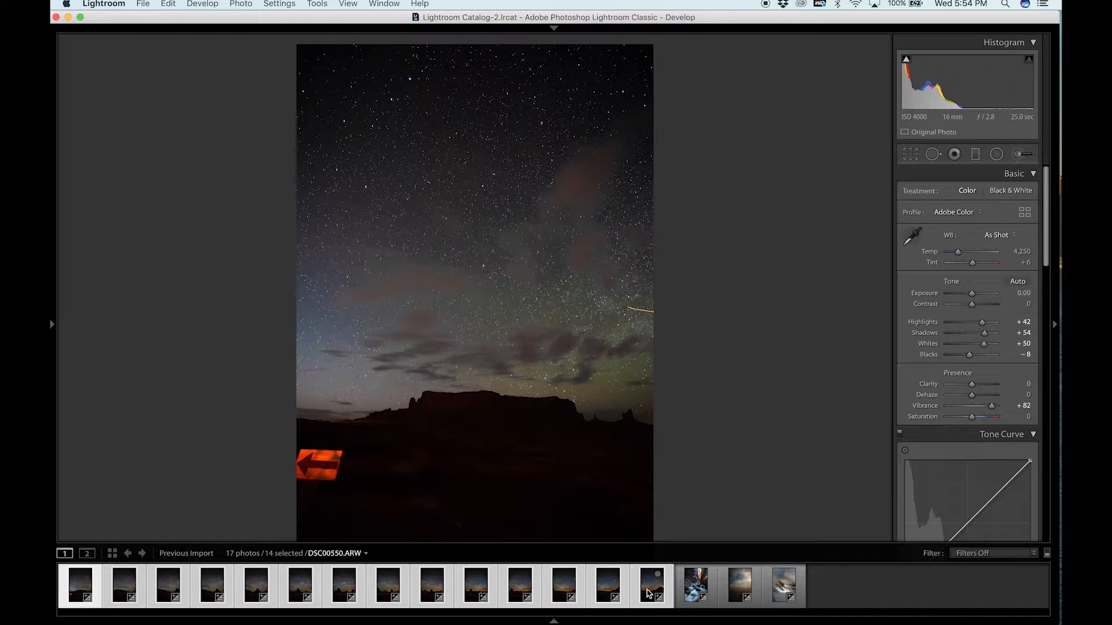
pyautogui.rightClick(648, 591)
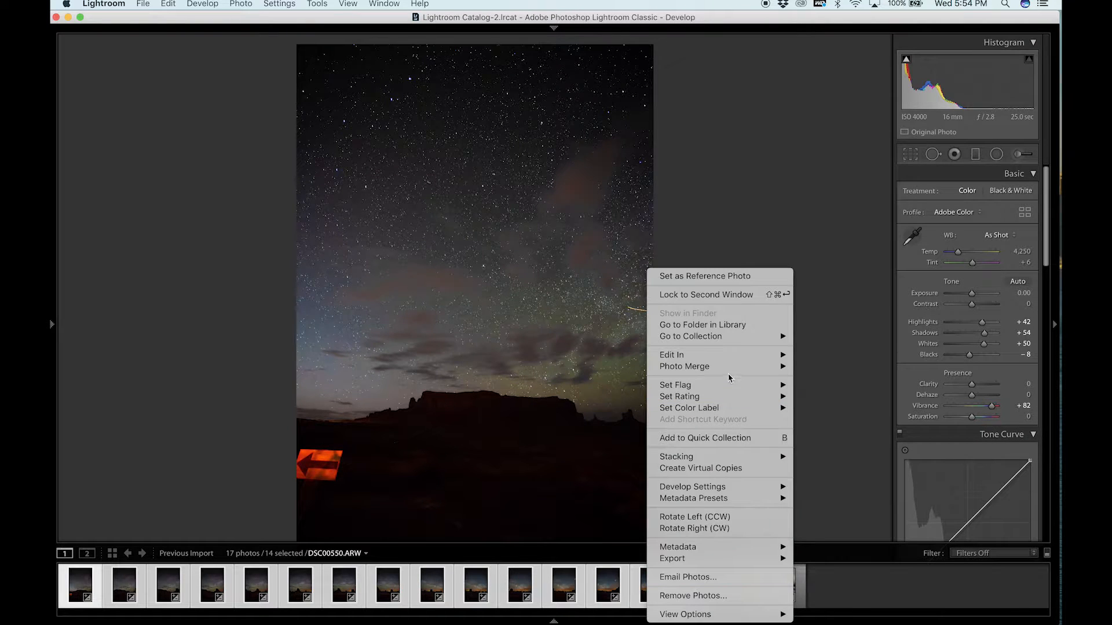
pyautogui.moveTo(730, 366)
pyautogui.click(823, 378)
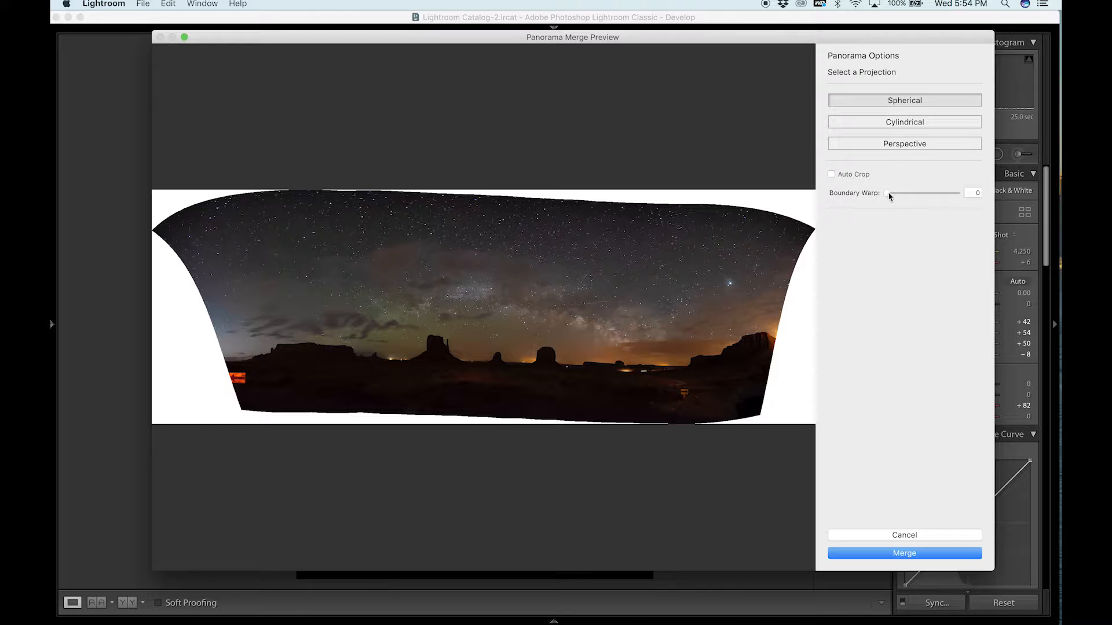
# Set Boundary Warp to 100 and merge the frames into the panorama
pyautogui.moveTo(889, 195); pyautogui.dragTo(976, 196)
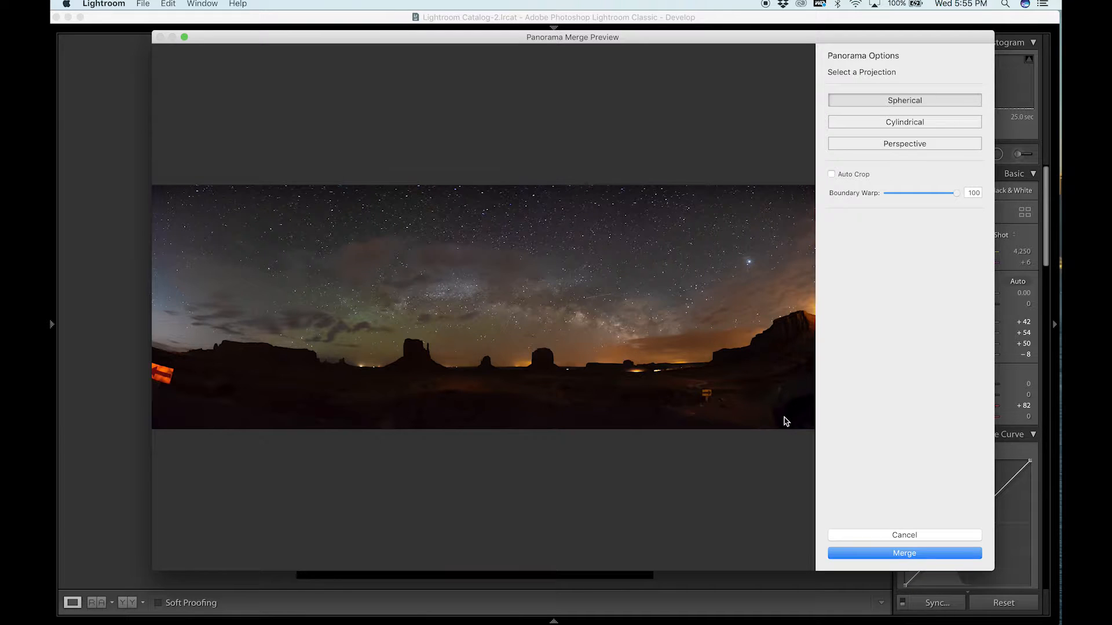
pyautogui.click(908, 554)
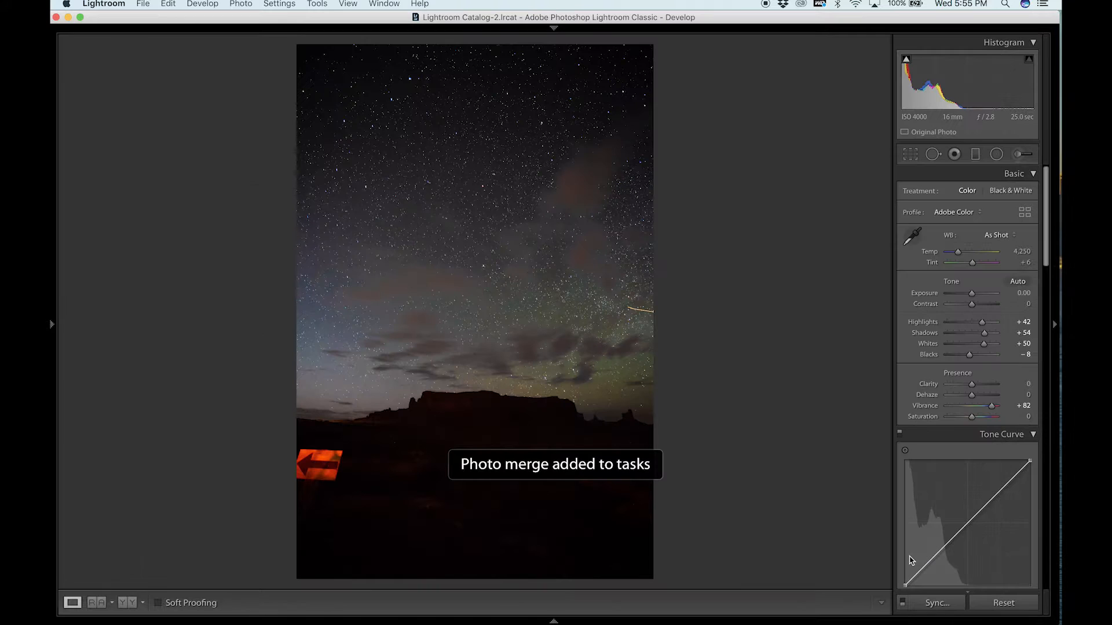
pyautogui.moveTo(174, 41)
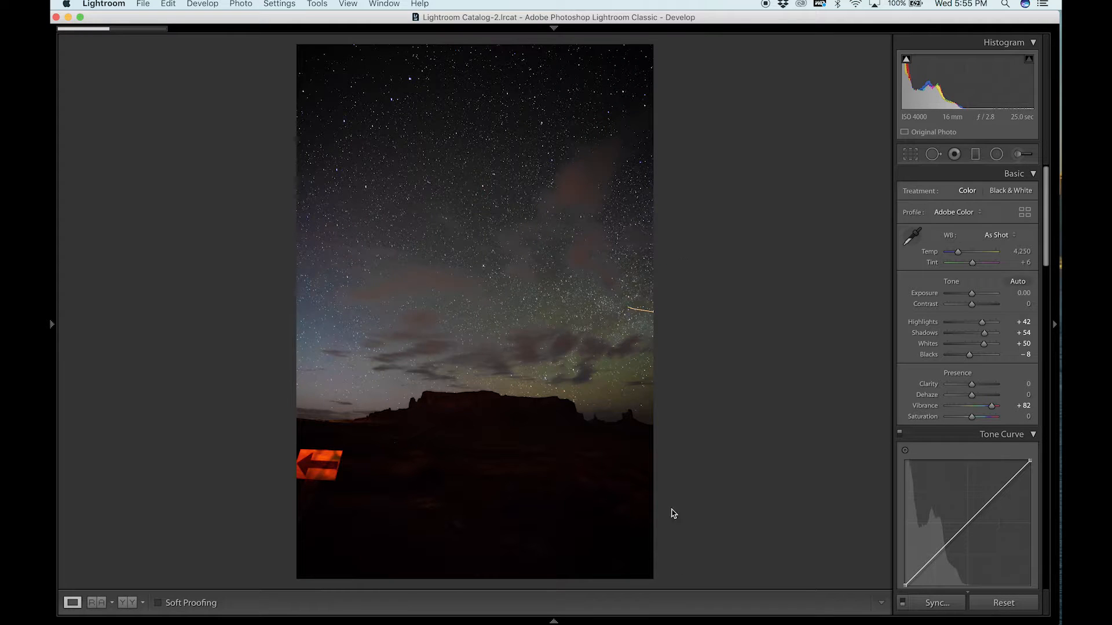
pyautogui.moveTo(568, 623)
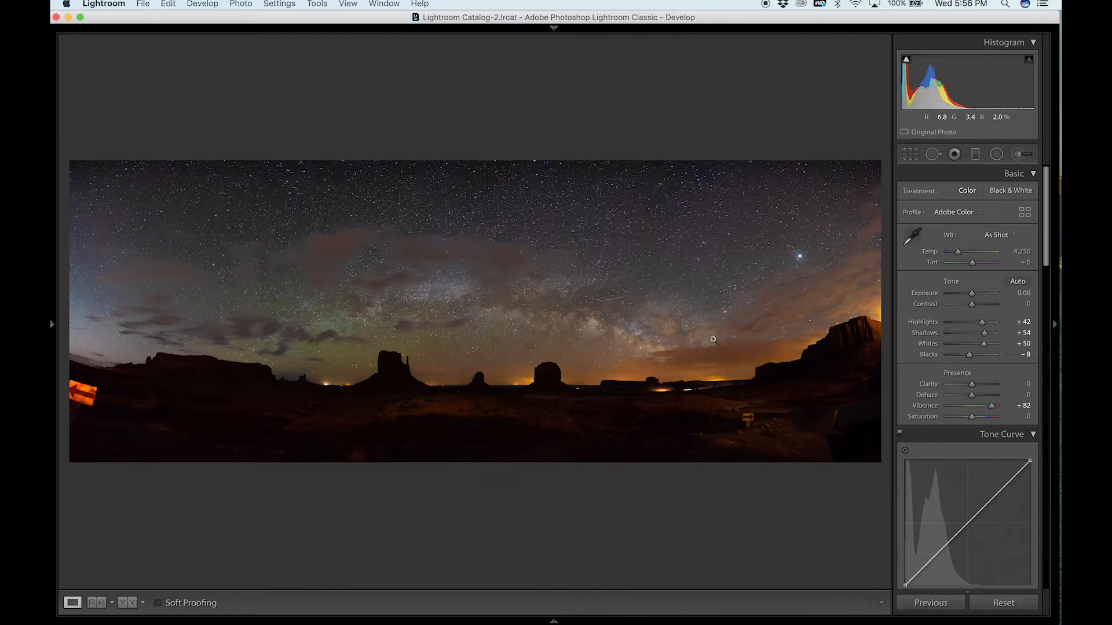
# Check the merged panorama's detail up close and open it for editing in Adobe Photoshop CC 2017
pyautogui.click(629, 323)
pyautogui.scroll(-5, 629, 323)
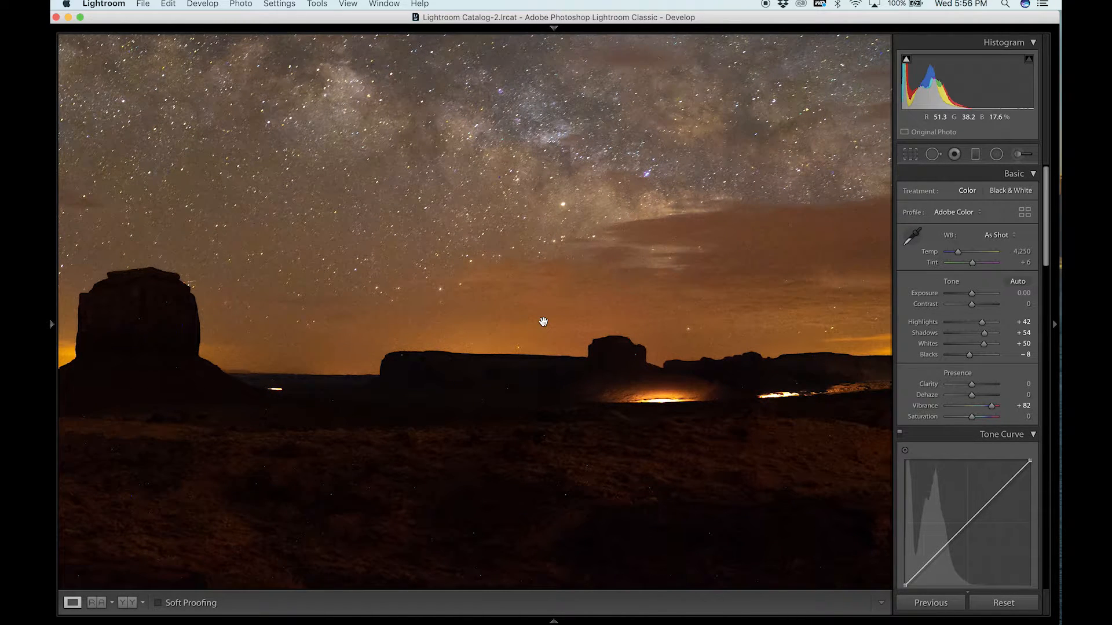
pyautogui.moveTo(466, 255); pyautogui.dragTo(938, 305)
pyautogui.moveTo(355, 290); pyautogui.dragTo(661, 369)
pyautogui.click(661, 369)
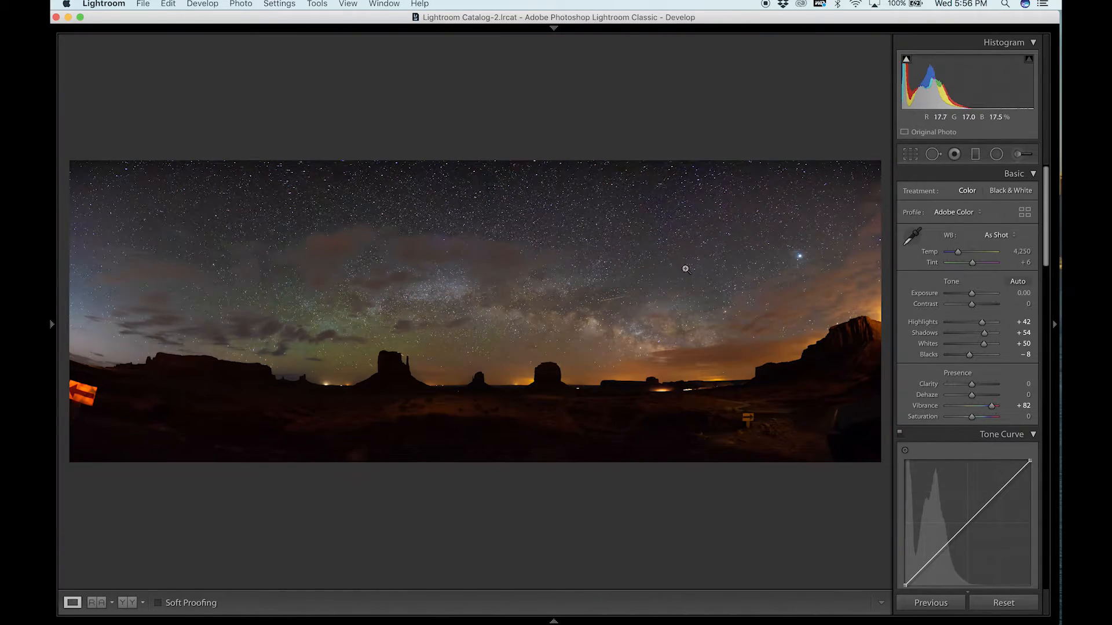
pyautogui.rightClick(456, 234)
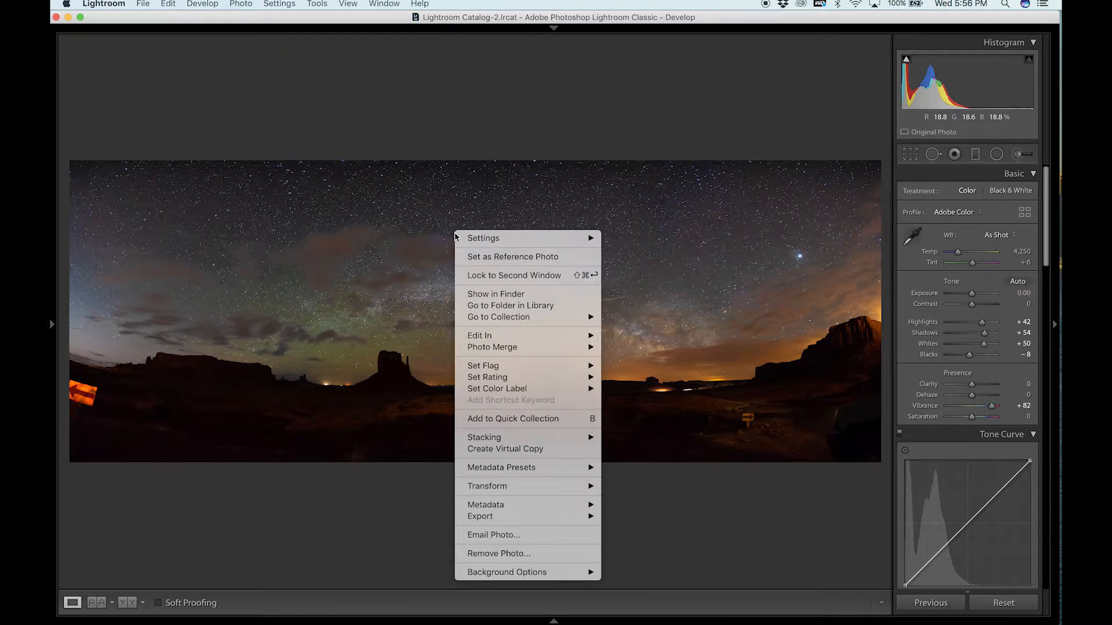
pyautogui.moveTo(494, 334)
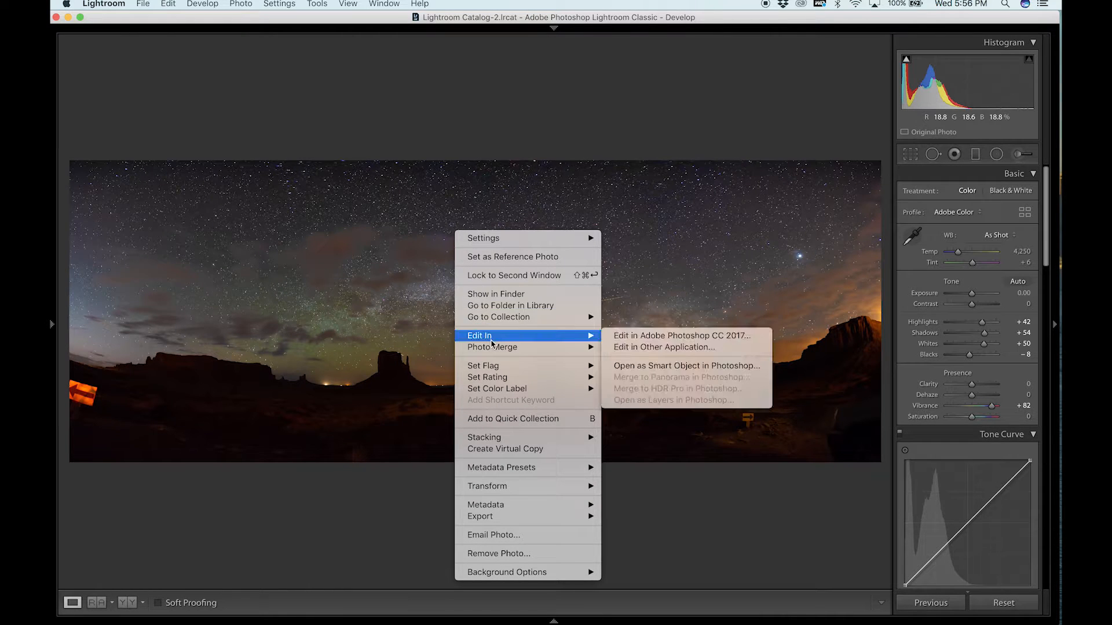
pyautogui.click(698, 336)
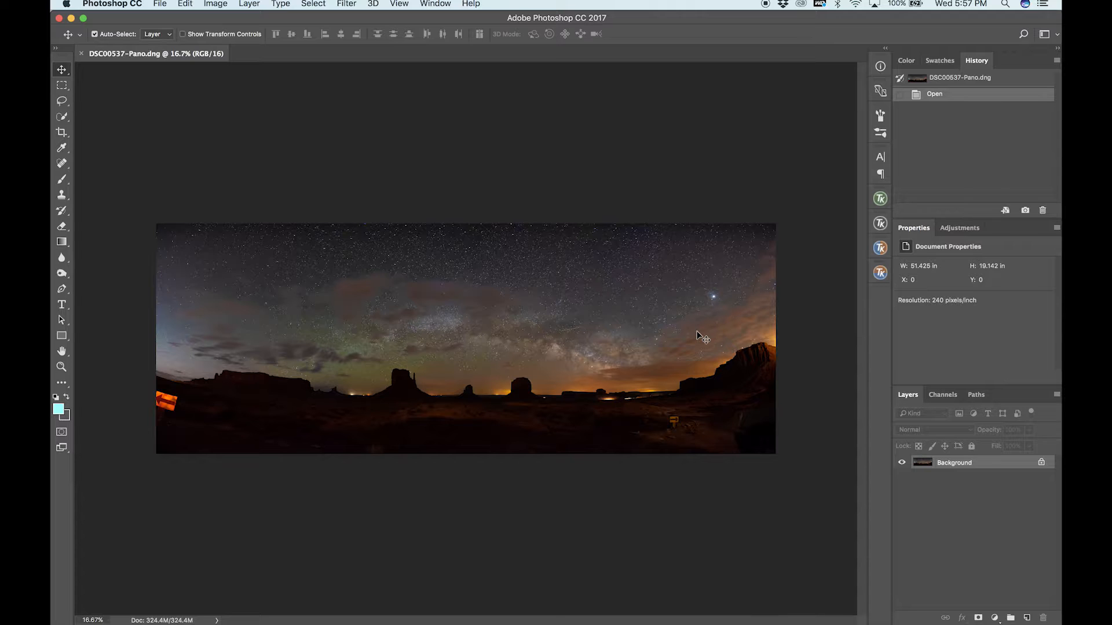
# Duplicate the panorama's Background layer
pyautogui.press('super+j')
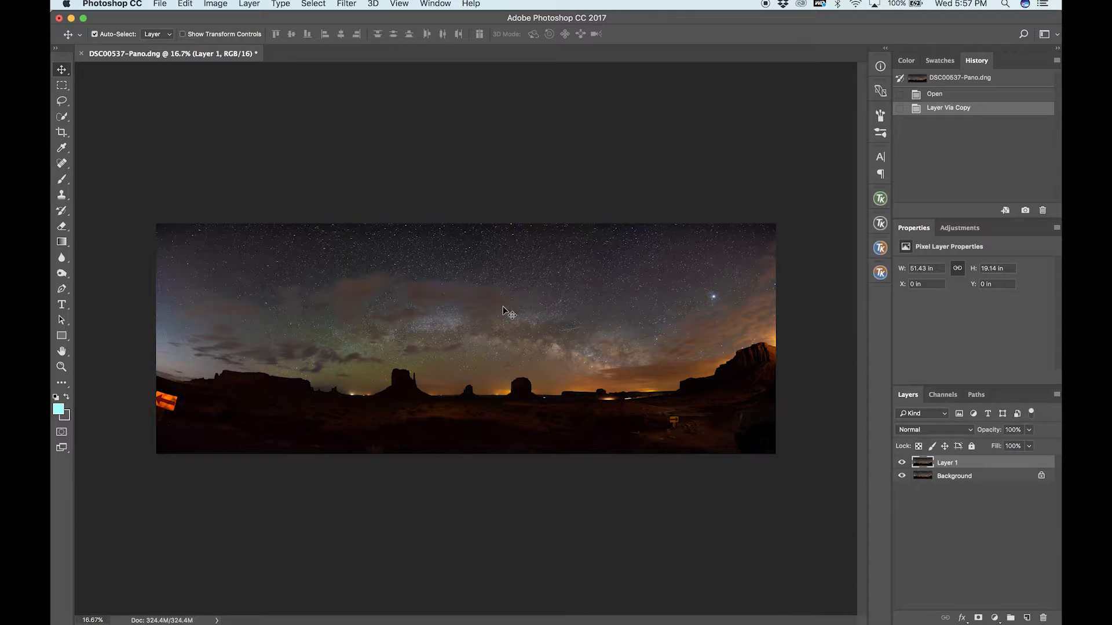
pyautogui.scroll(3, 503, 310)
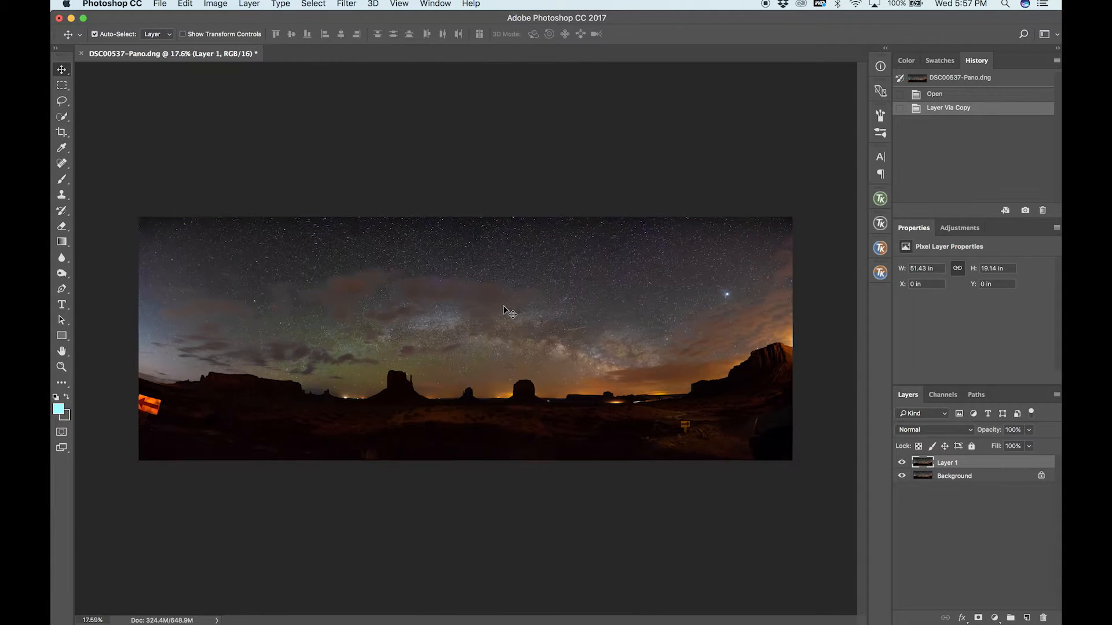
pyautogui.scroll(-1, 503, 307)
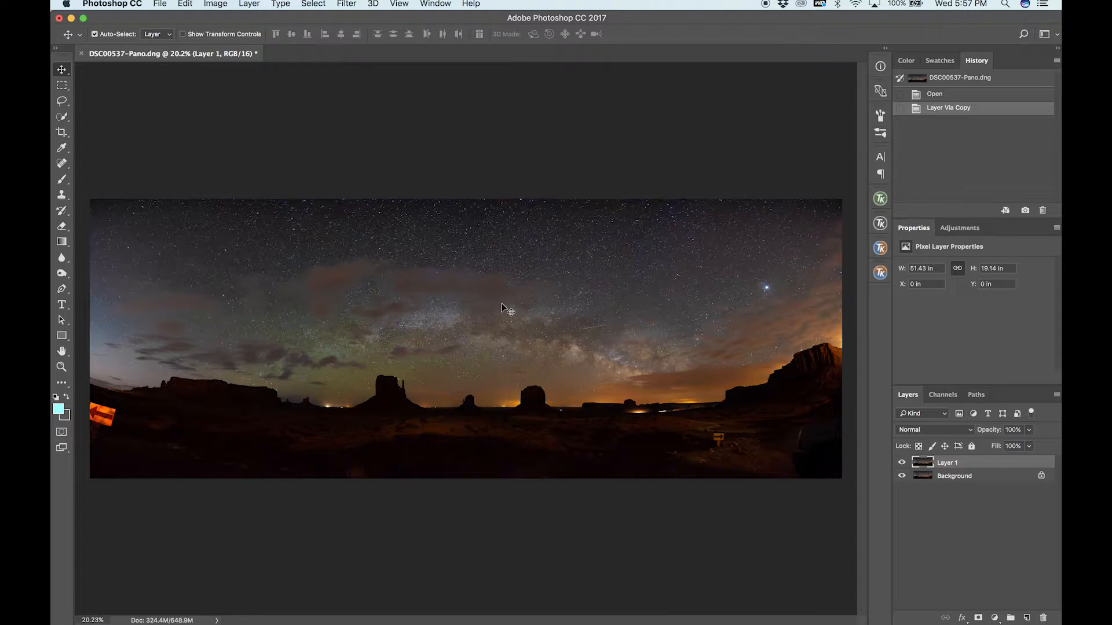
# Try to warp the duplicated panorama layer by pulling its lower corner and the middle of its lower edge
pyautogui.click(184, 4)
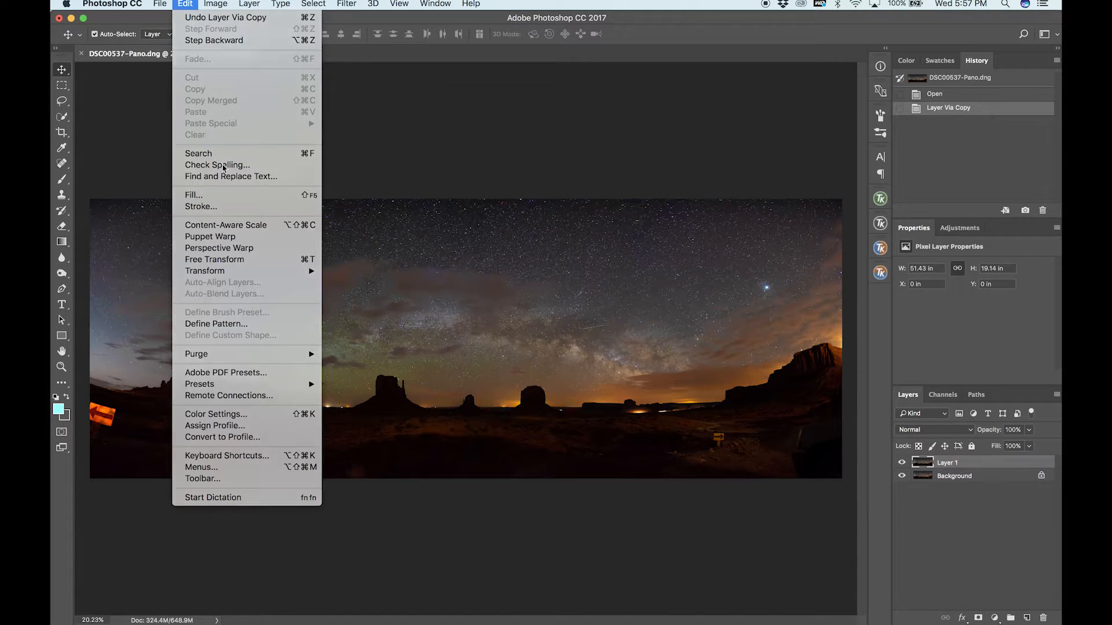
pyautogui.click(184, 3)
pyautogui.click(183, 3)
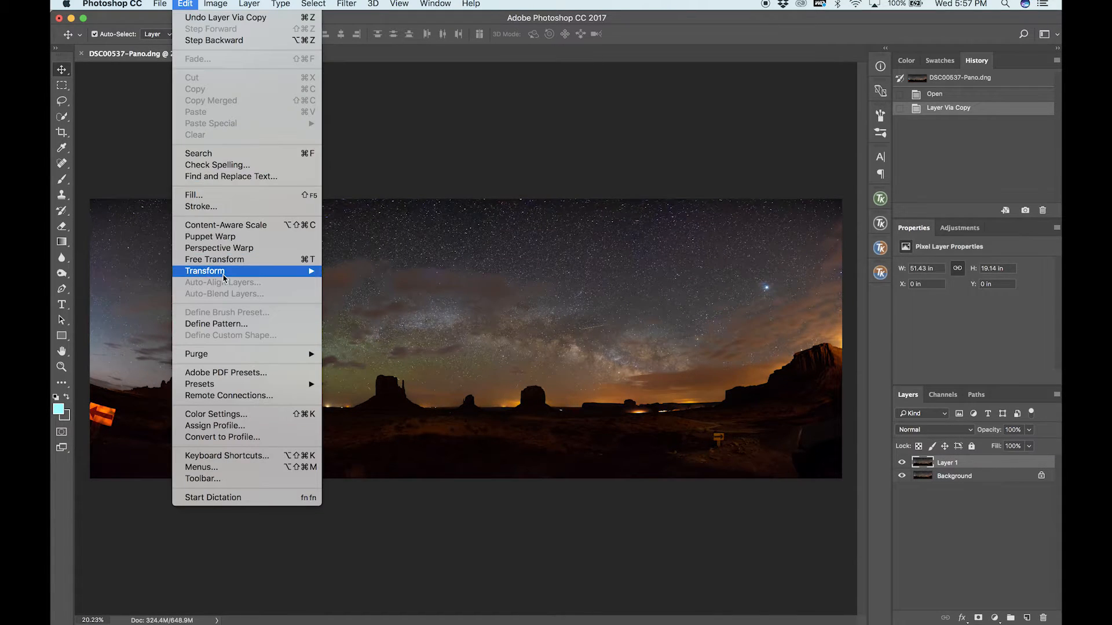
pyautogui.moveTo(225, 272)
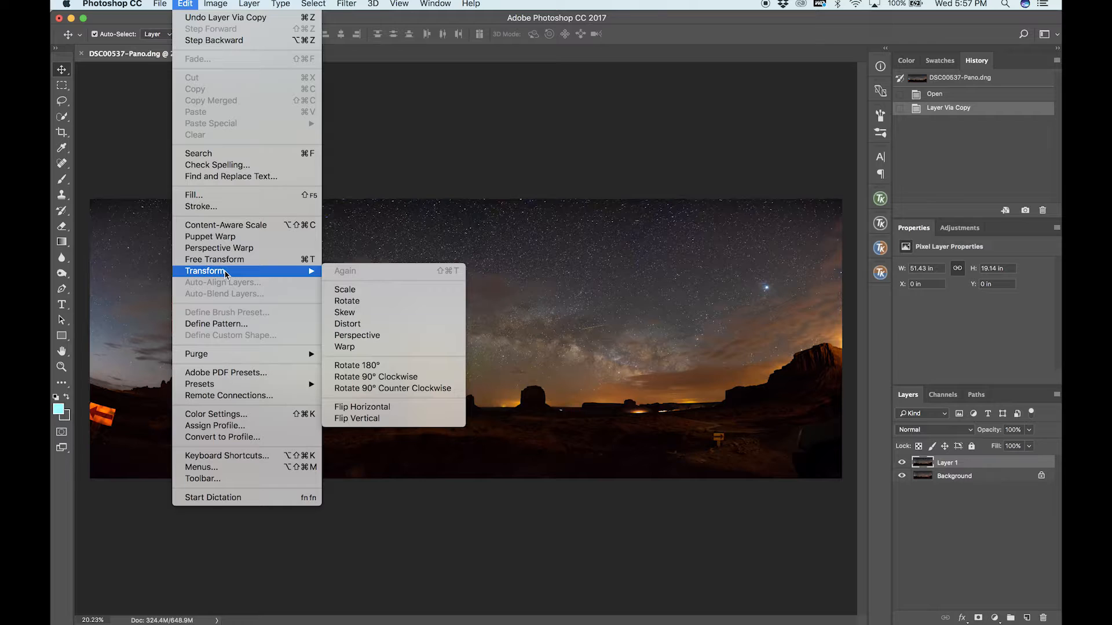
pyautogui.click(392, 348)
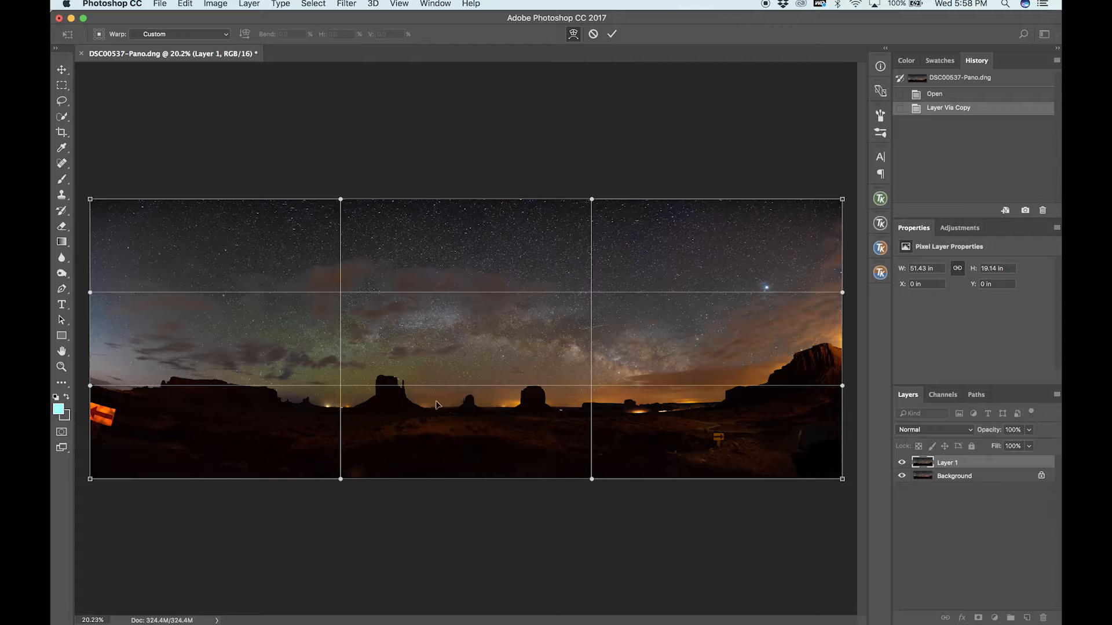
pyautogui.moveTo(857, 489)
pyautogui.mouseDown()
pyautogui.moveTo(963, 552)
pyautogui.moveTo(849, 494)
pyautogui.mouseUp()
pyautogui.press('super+z')
pyautogui.moveTo(461, 488)
pyautogui.mouseDown()
pyautogui.moveTo(459, 527)
pyautogui.moveTo(460, 485)
pyautogui.mouseUp()
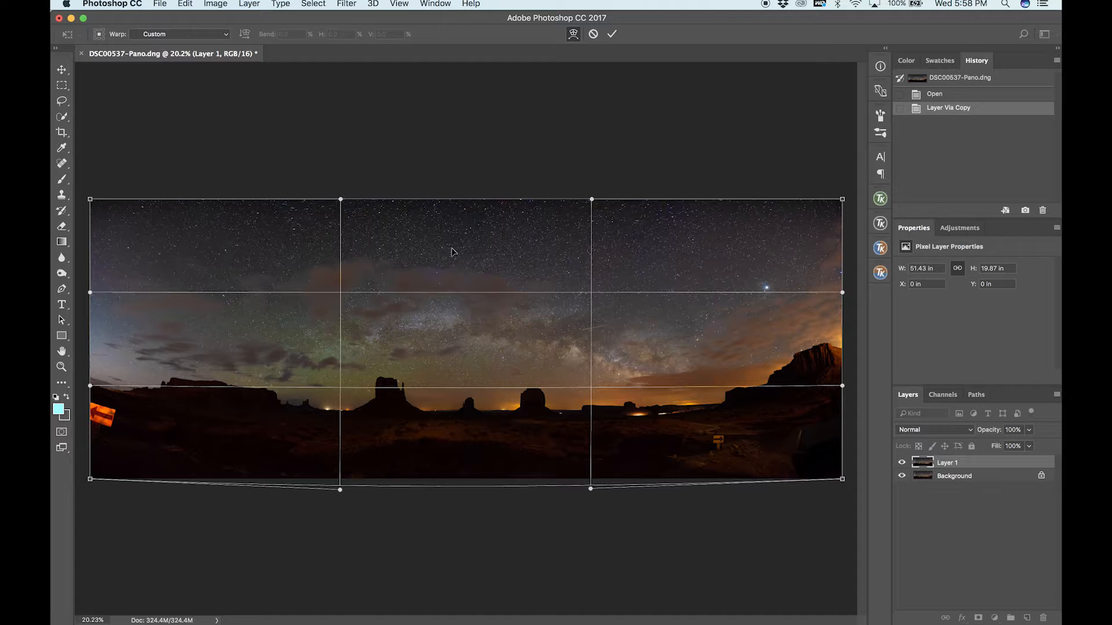
pyautogui.moveTo(469, 490)
pyautogui.mouseDown()
pyautogui.moveTo(467, 516)
pyautogui.moveTo(467, 498)
pyautogui.mouseUp()
pyautogui.press('super+z')
pyautogui.moveTo(467, 486); pyautogui.dragTo(467, 477)
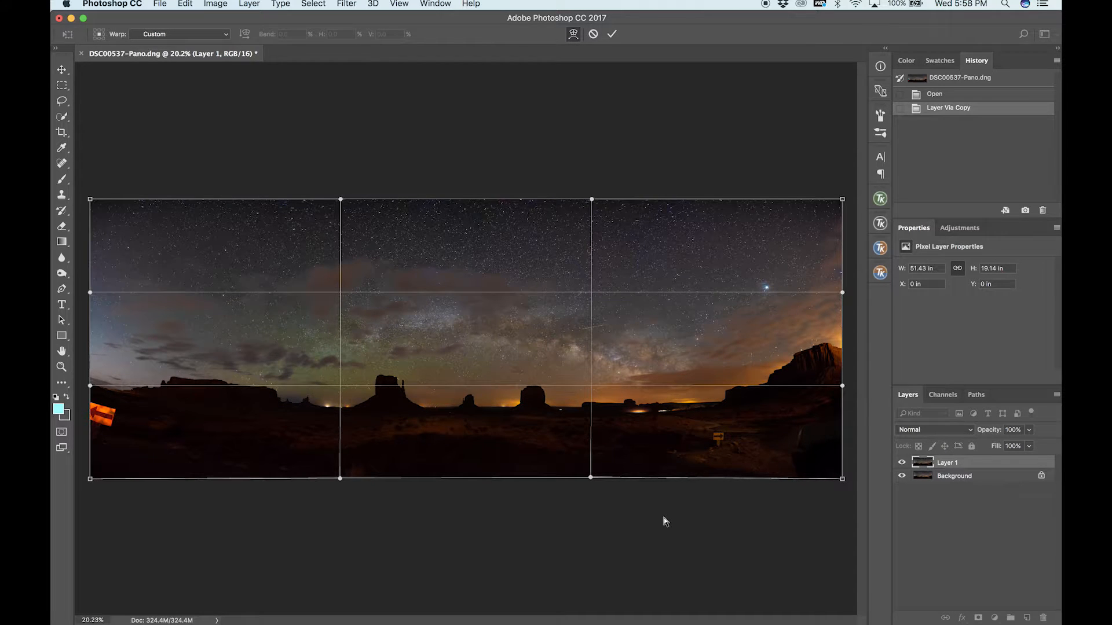
pyautogui.press('super+minus')
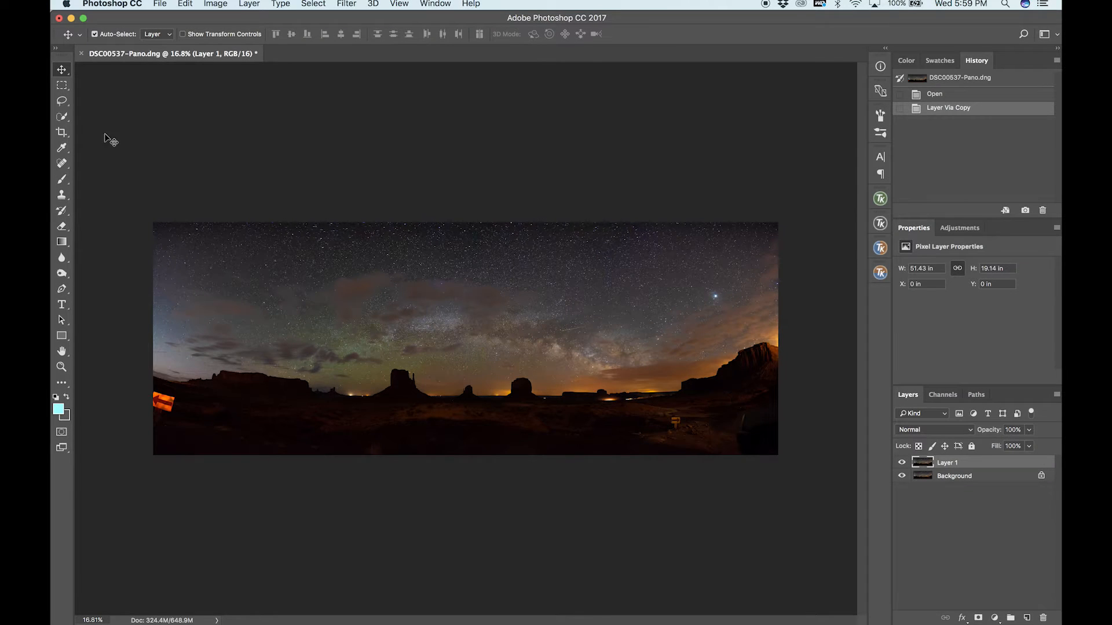
# Marquee-select the lower-right part of the duplicated panorama and warp its outer bottom corner downward below the image edge
pyautogui.click(62, 85)
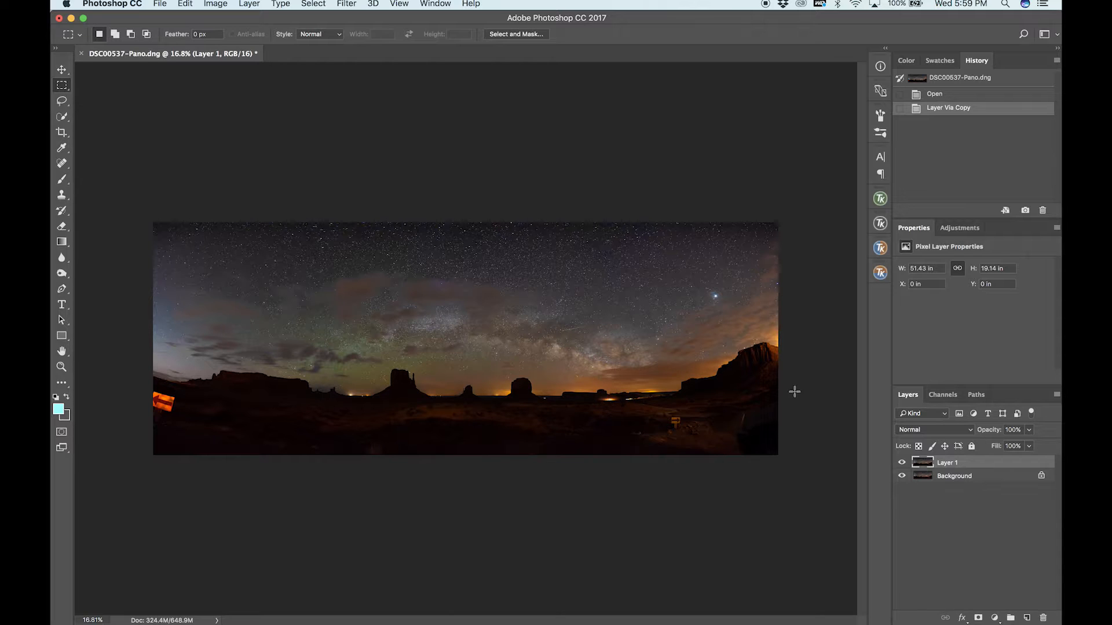
pyautogui.moveTo(598, 335); pyautogui.dragTo(835, 506)
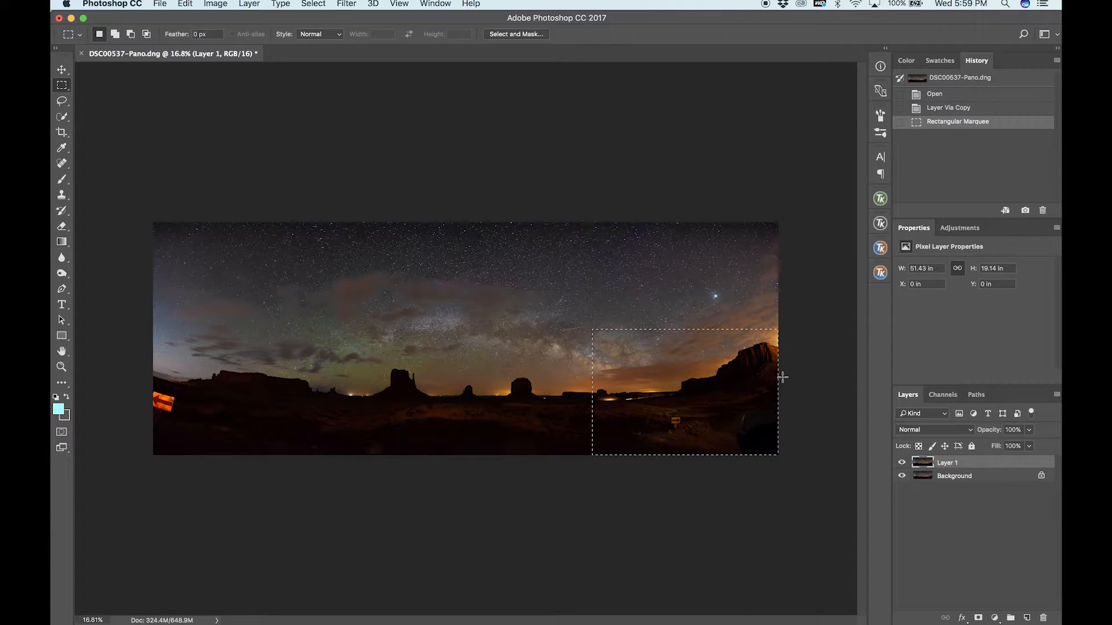
pyautogui.click(185, 4)
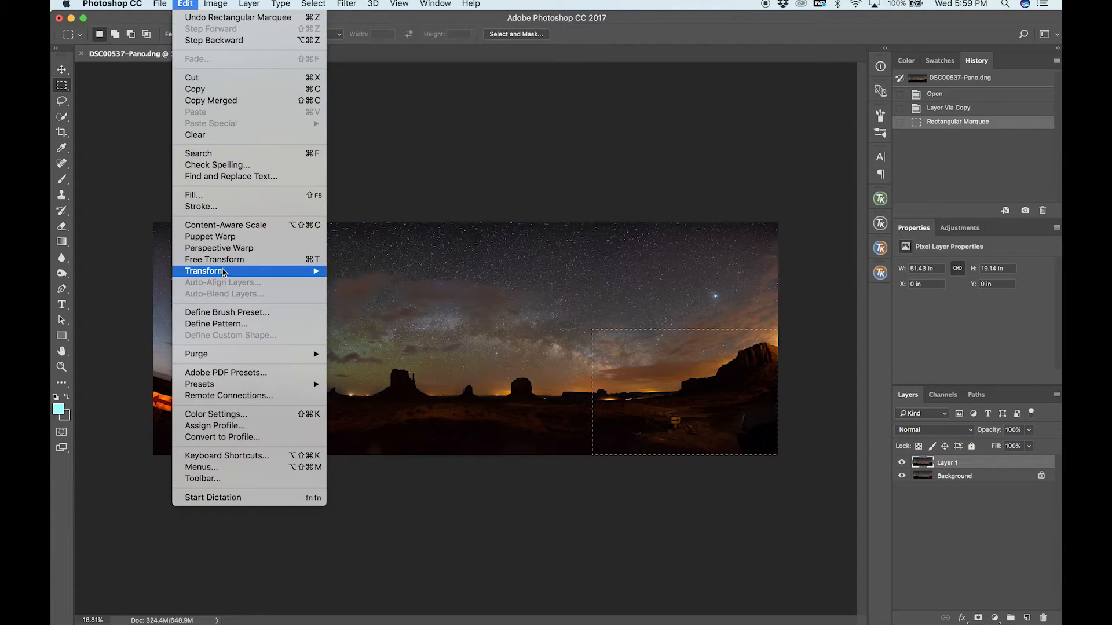
pyautogui.moveTo(225, 272)
pyautogui.click(407, 347)
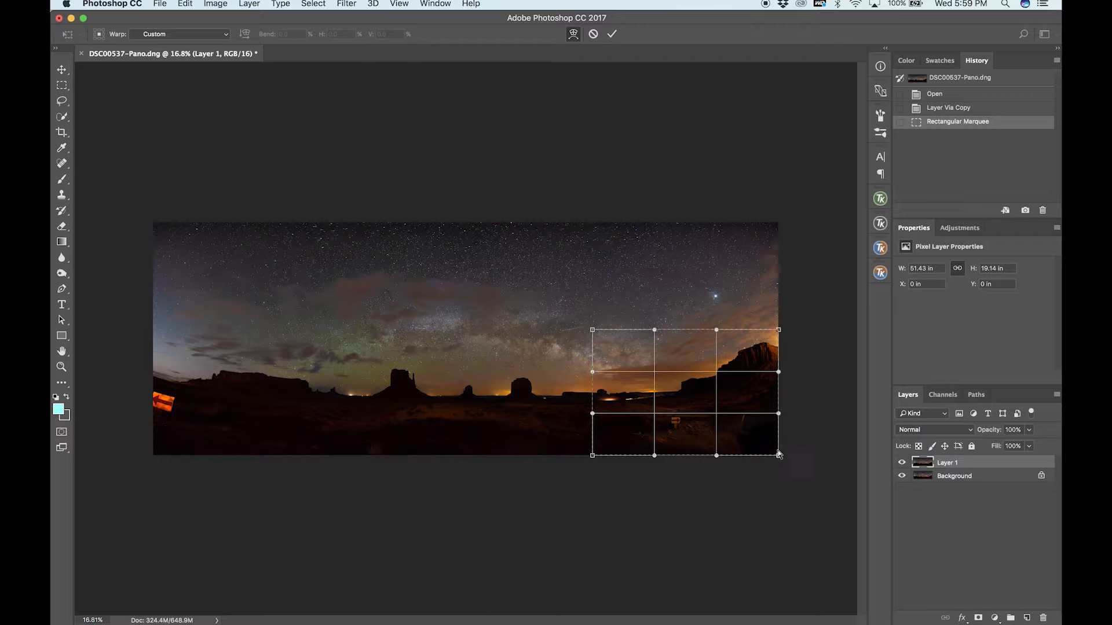
pyautogui.moveTo(778, 456); pyautogui.dragTo(788, 517)
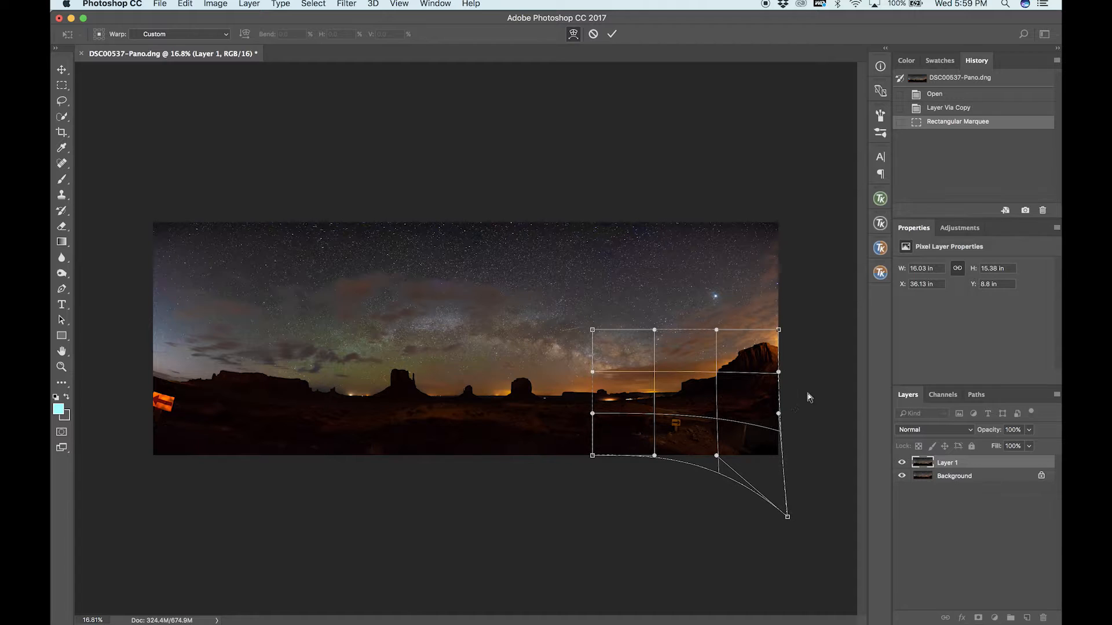
# Refine the warp along the selection's outer and lower edges to bring the right-hand butte down, apply it and deselect
pyautogui.moveTo(778, 375); pyautogui.dragTo(783, 399)
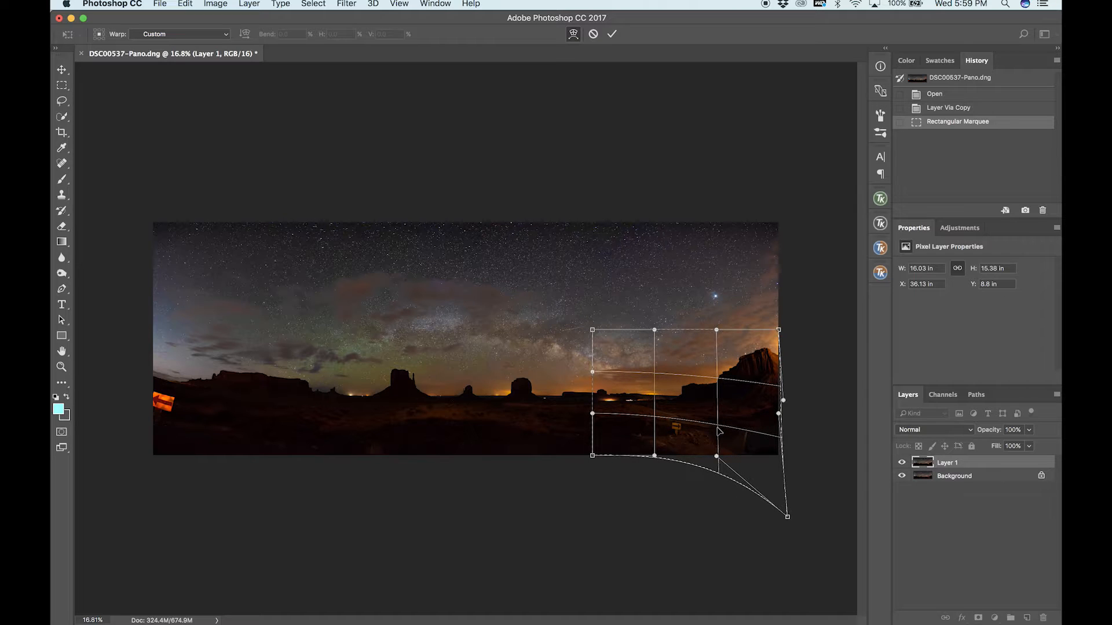
pyautogui.moveTo(650, 461); pyautogui.dragTo(655, 469)
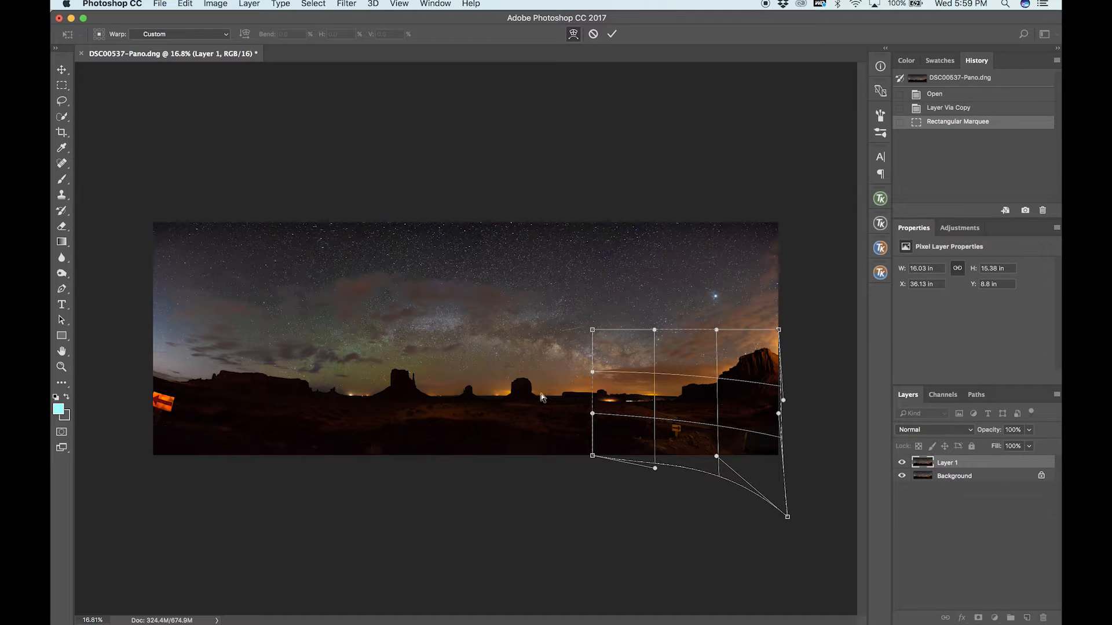
pyautogui.moveTo(780, 390)
pyautogui.mouseDown()
pyautogui.moveTo(796, 382)
pyautogui.moveTo(778, 388)
pyautogui.mouseUp()
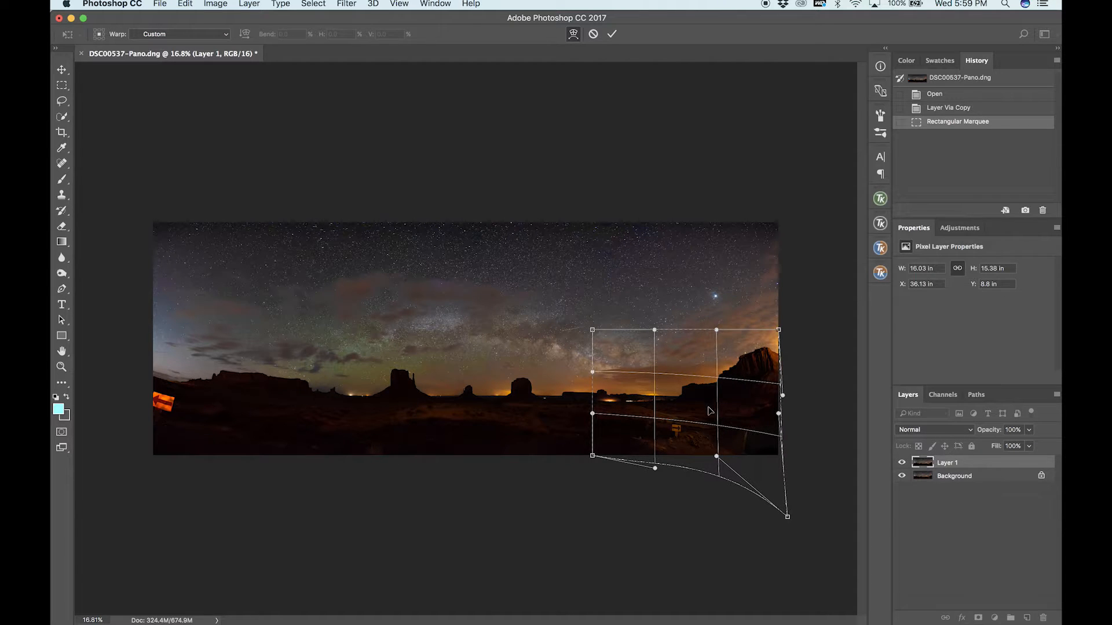
pyautogui.moveTo(767, 408); pyautogui.dragTo(769, 402)
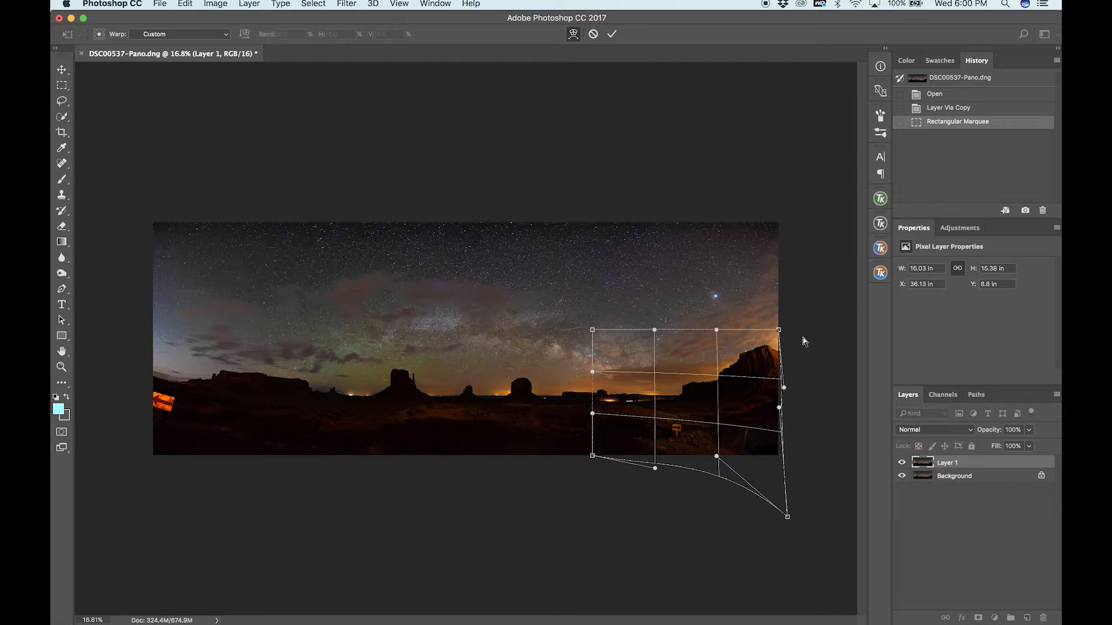
pyautogui.scroll(5, 783, 414)
pyautogui.hscroll(5, 782, 412)
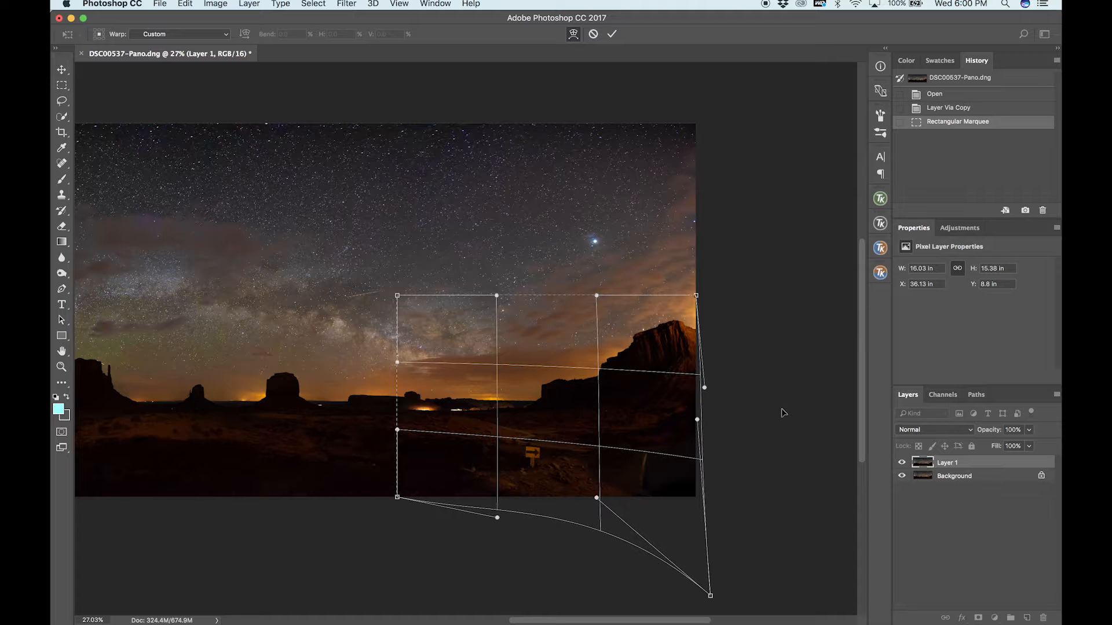
pyautogui.press('Return')
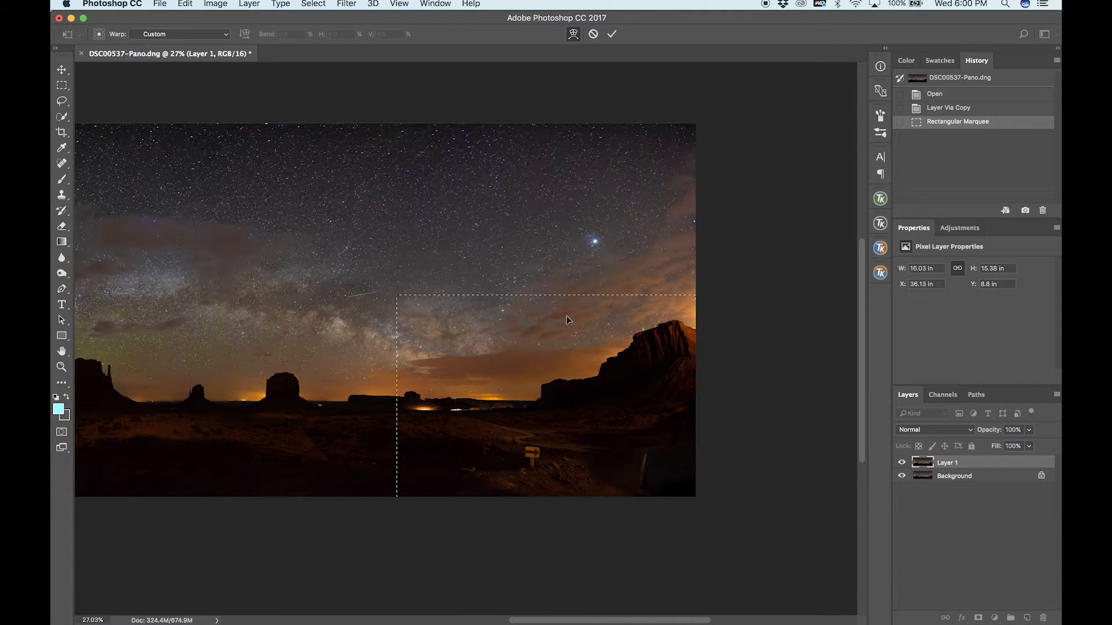
pyautogui.hotkey('ctrl', 'd')
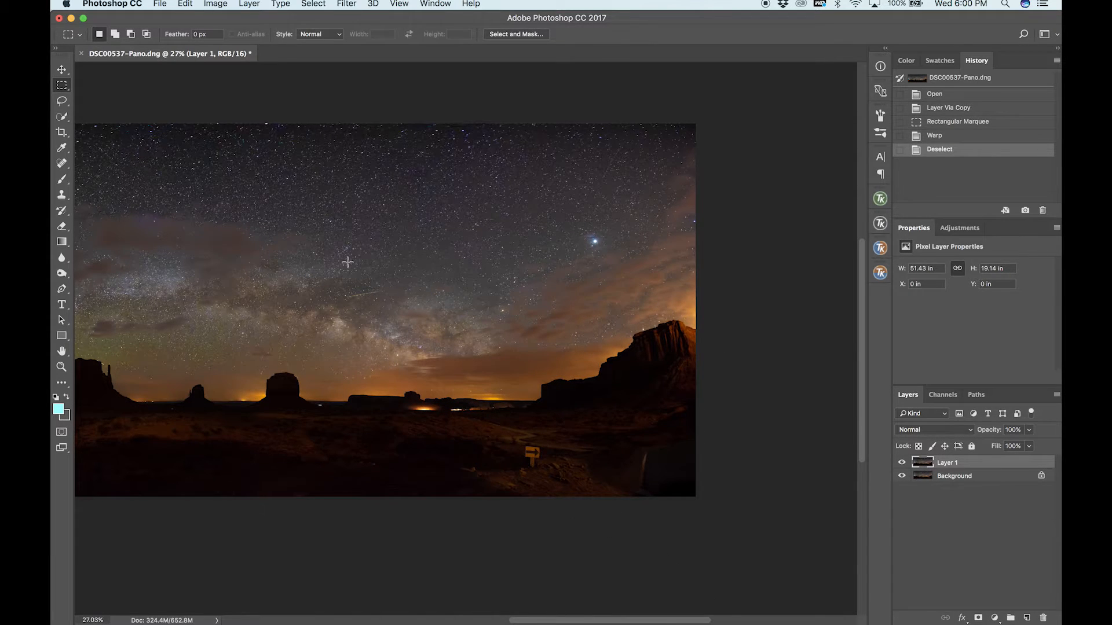
# Inspect the warped horizon, sky and butte on the panorama's right side up close for distortion
pyautogui.scroll(4, 347, 262)
pyautogui.scroll(-3, 347, 262)
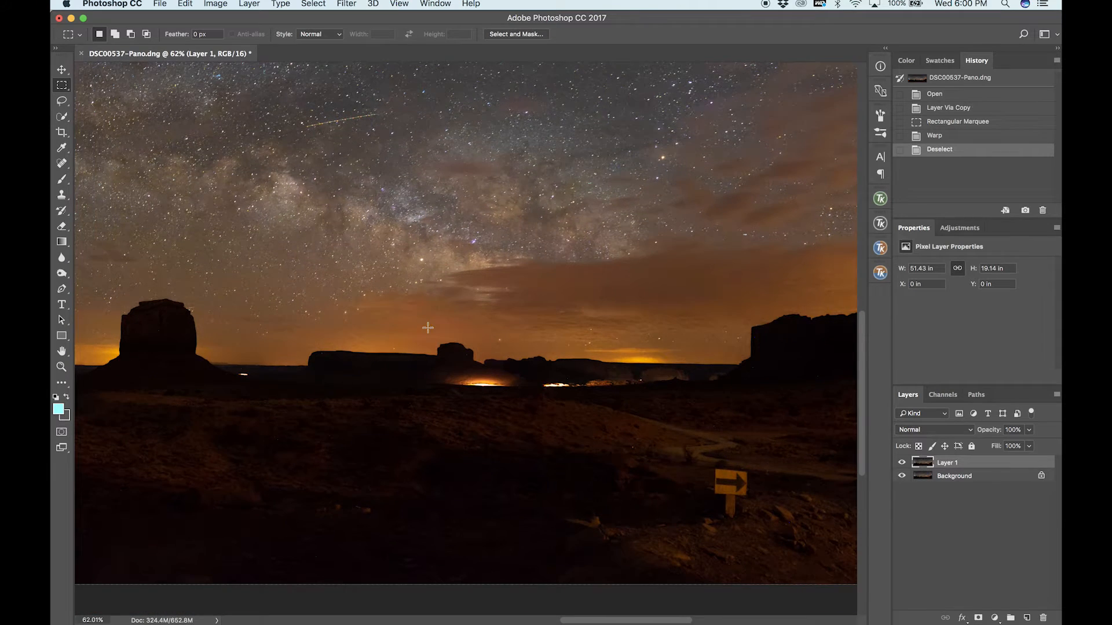
pyautogui.scroll(-3, 428, 327)
pyautogui.scroll(5, 414, 300)
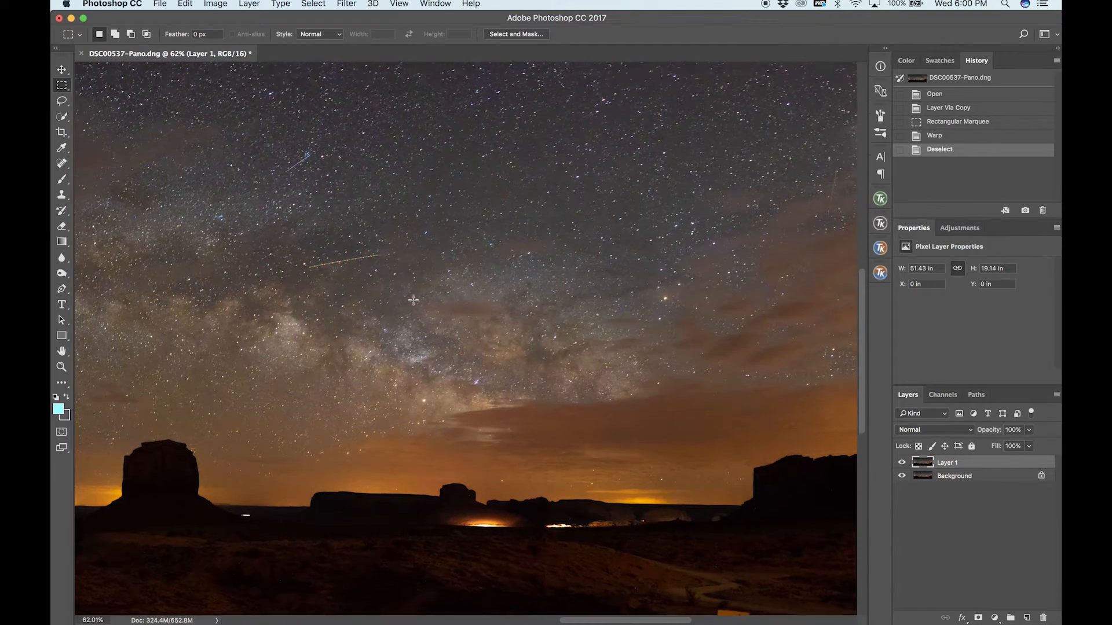
pyautogui.hscroll(8, 413, 300)
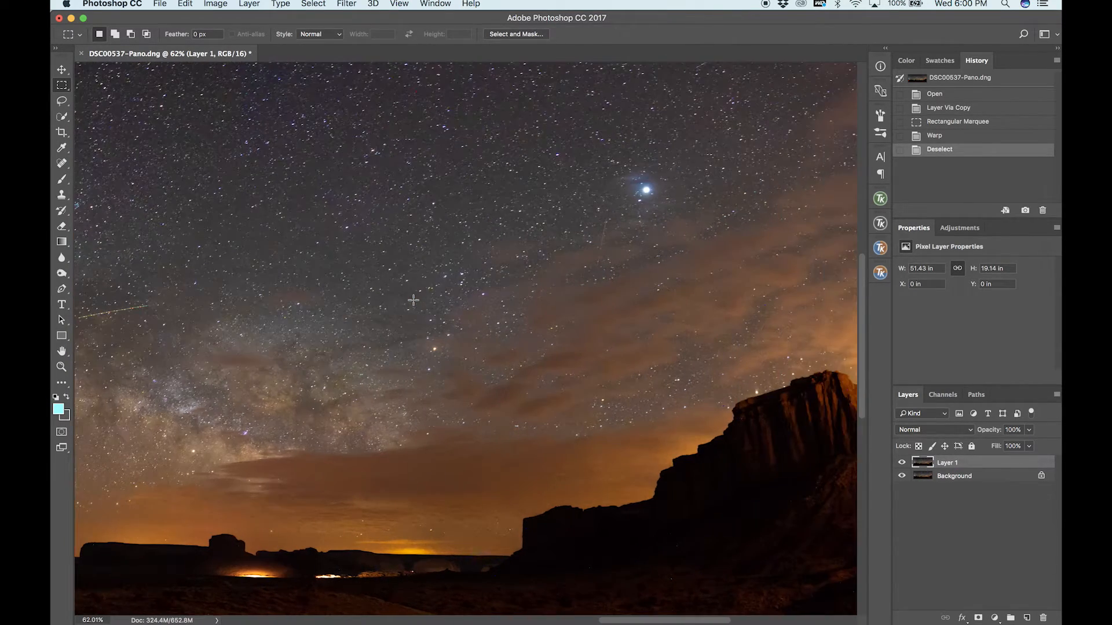
pyautogui.hscroll(1, 413, 300)
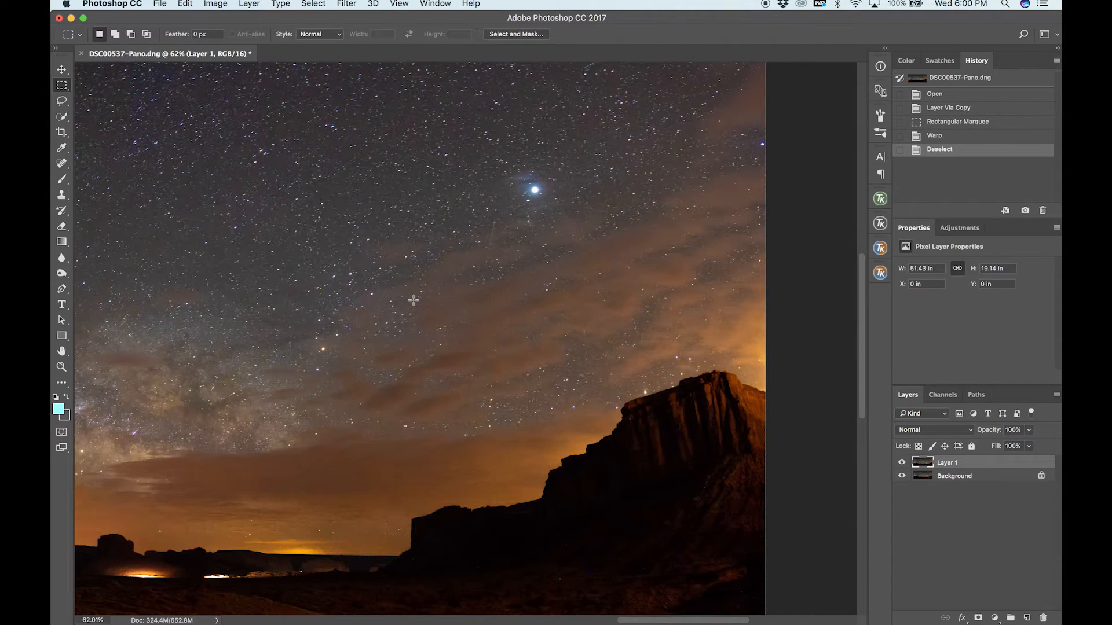
pyautogui.scroll(-5, 414, 300)
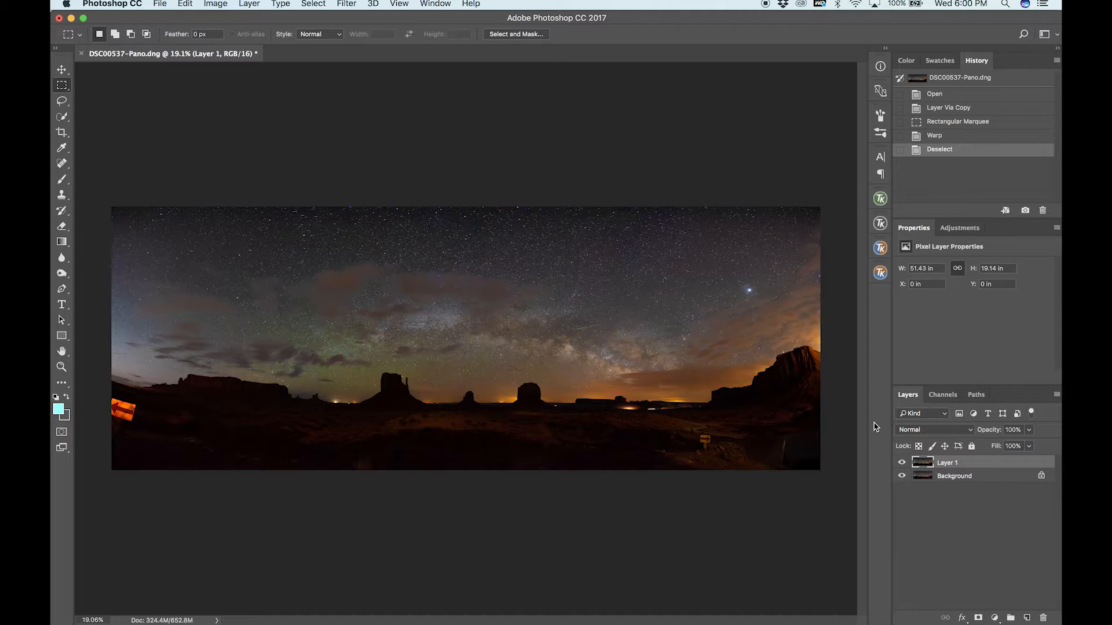
# Compare the panorama before and after the warp by toggling the visibility of Layer 1
pyautogui.click(902, 464)
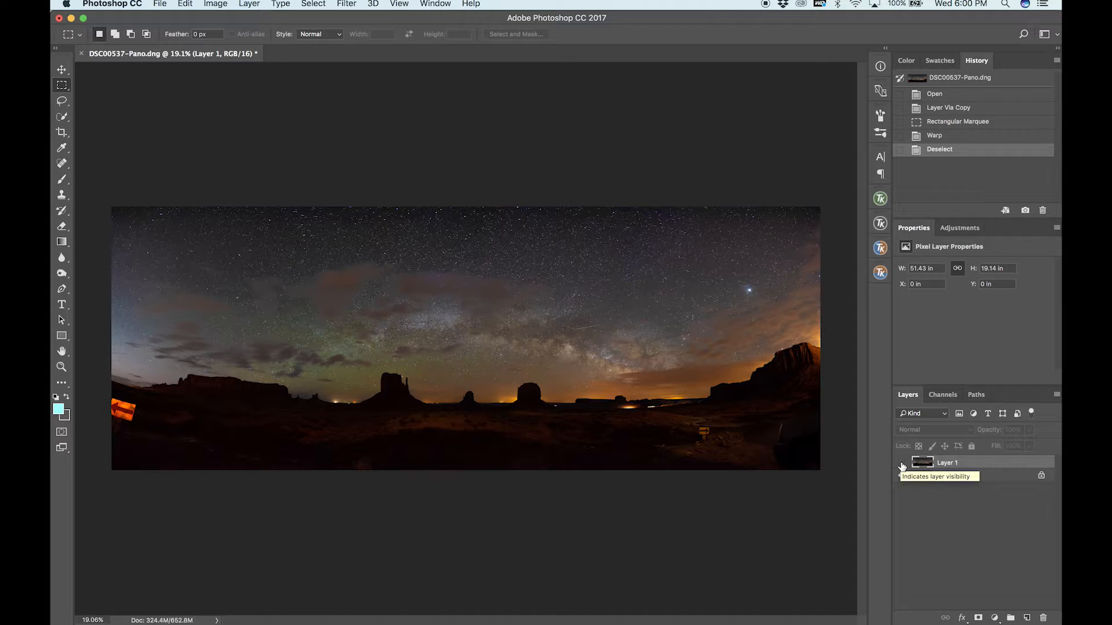
pyautogui.click(902, 463)
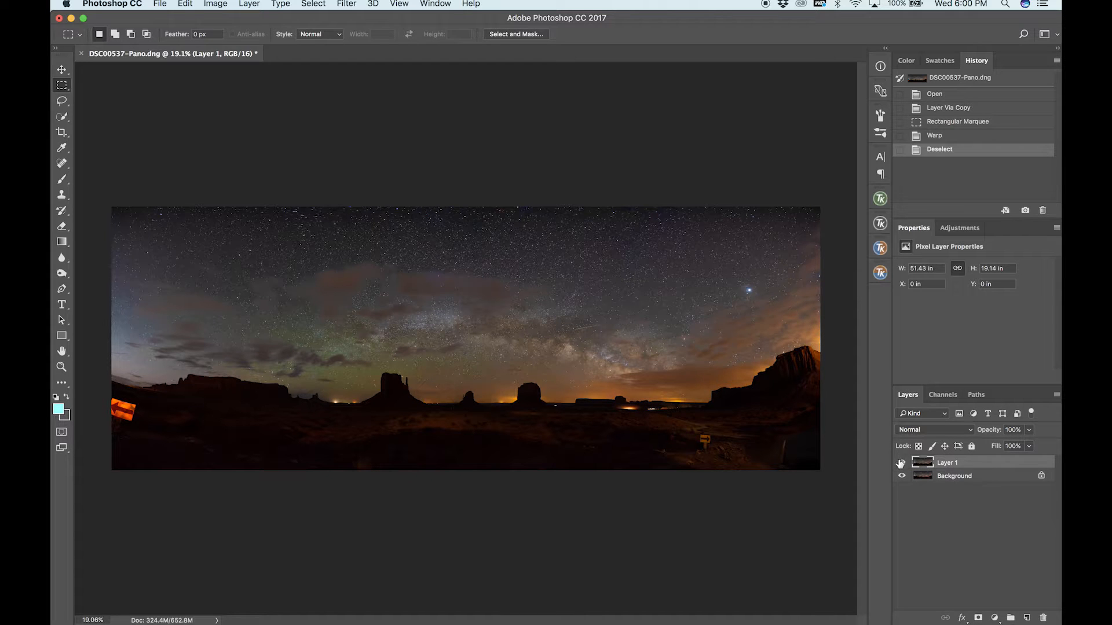
pyautogui.click(902, 464)
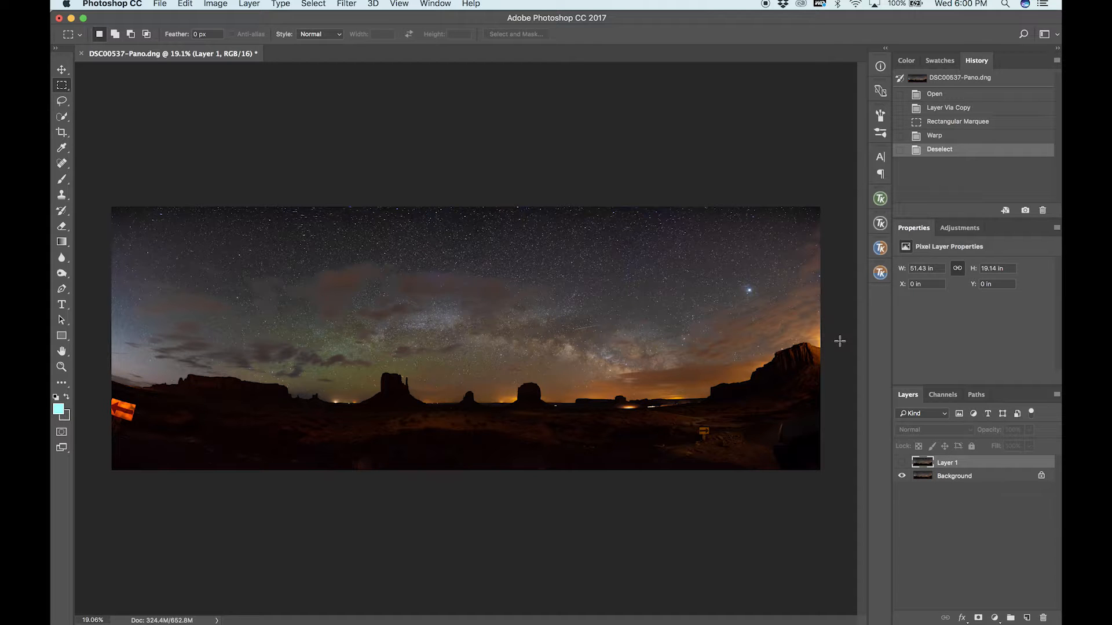
pyautogui.scroll(-2, 839, 341)
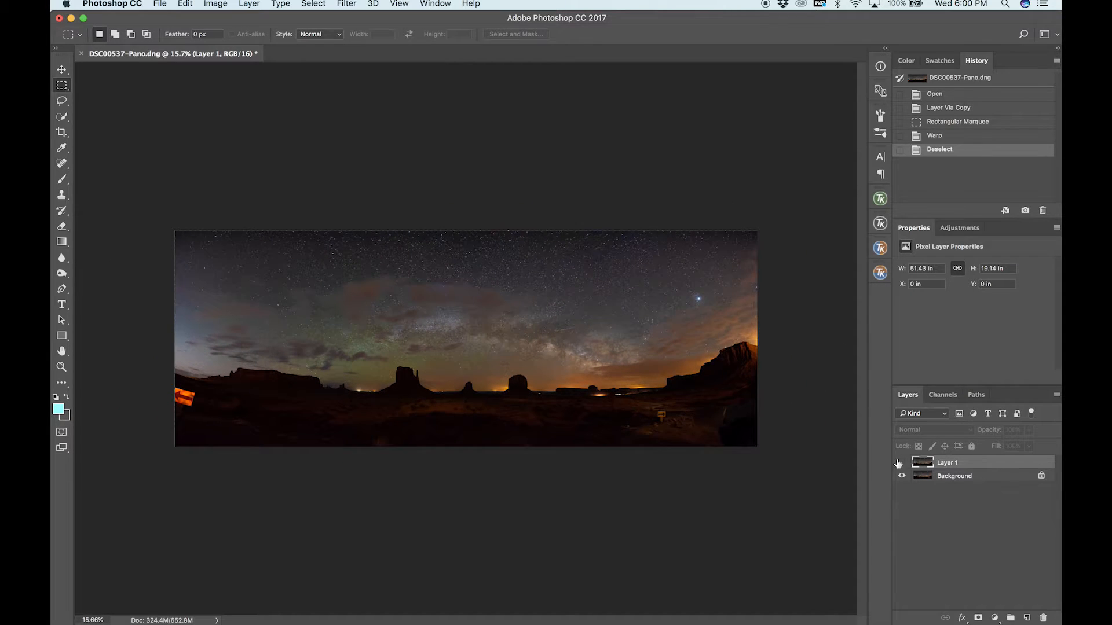
pyautogui.click(902, 463)
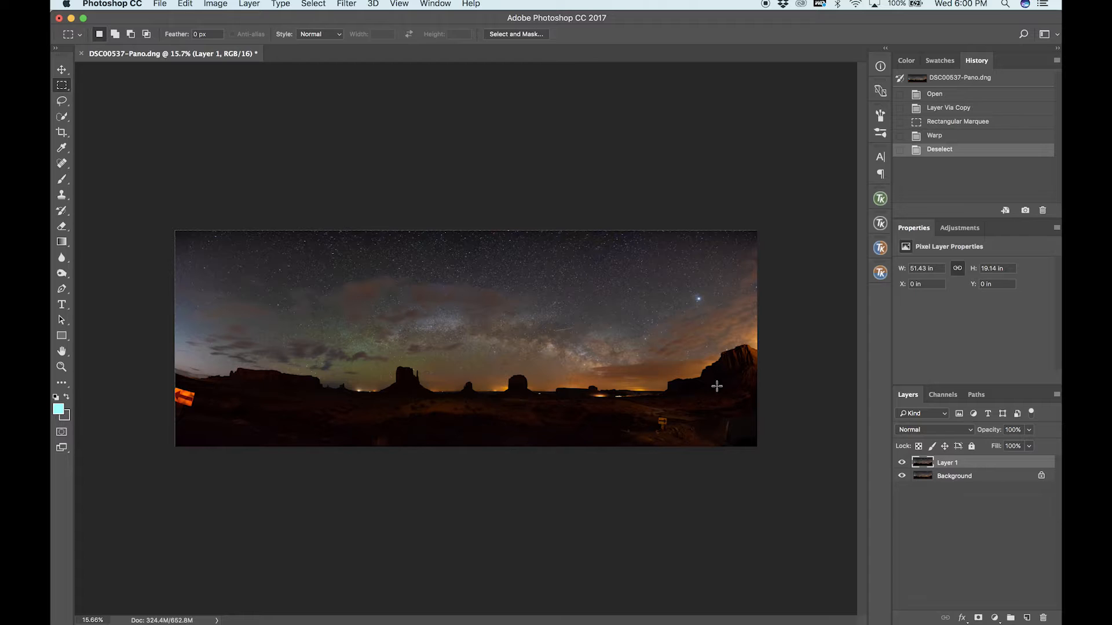
# Duplicate Layer 1 and marquee-select the area around the butte at the copy's right end
pyautogui.press('super+j')
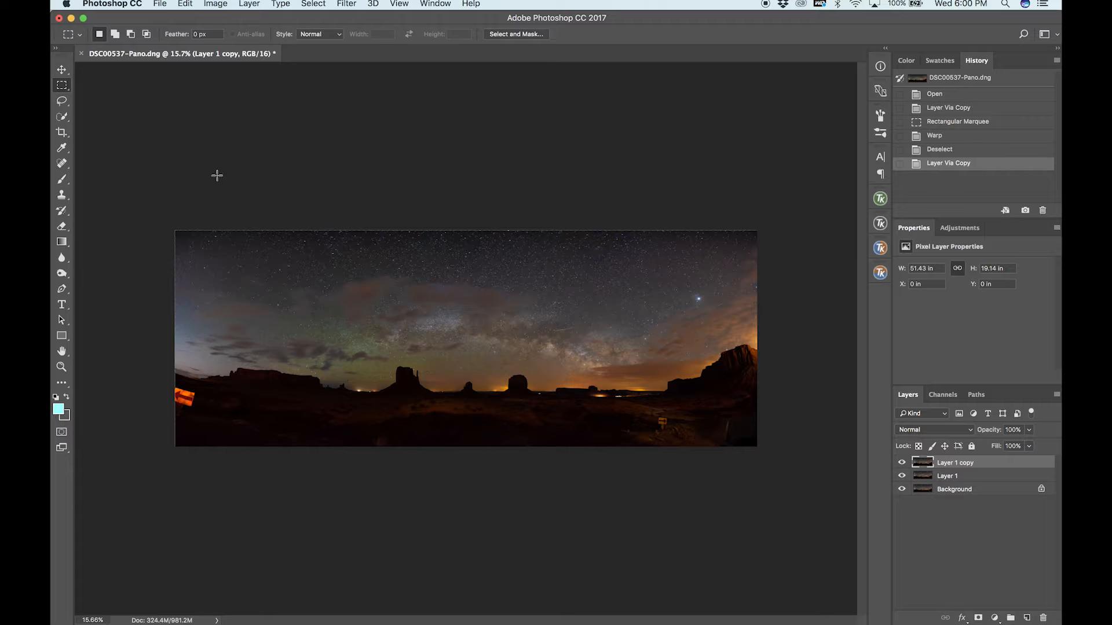
pyautogui.moveTo(698, 323); pyautogui.dragTo(802, 478)
# Warp the selected butte by pulling its outer bottom corner down and its outer edge outward, apply the warp and deselect
pyautogui.click(186, 3)
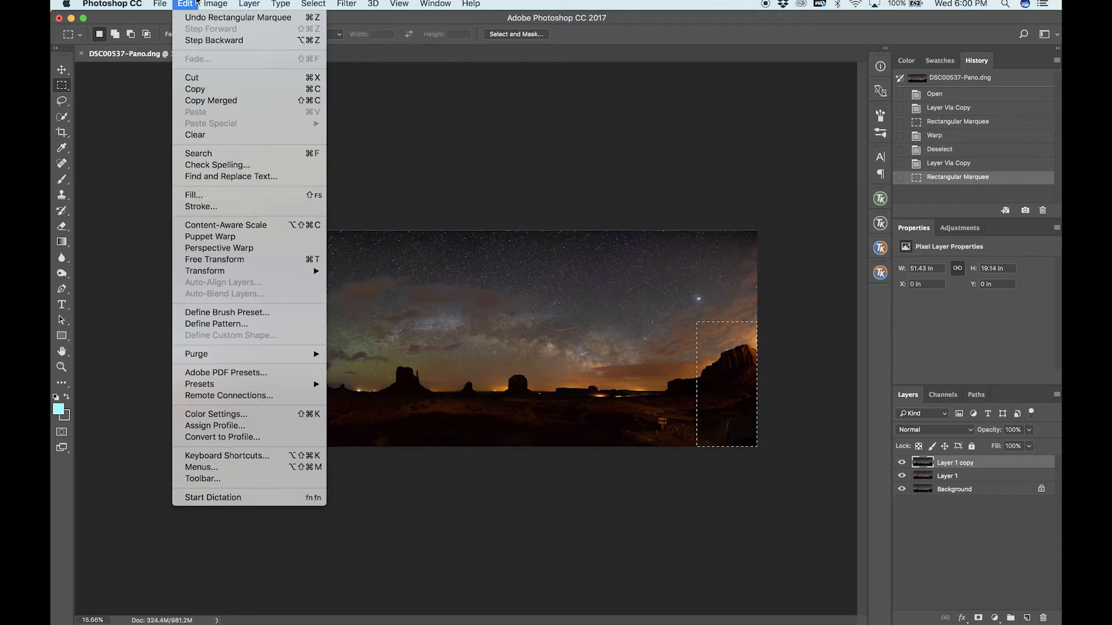
pyautogui.moveTo(240, 270)
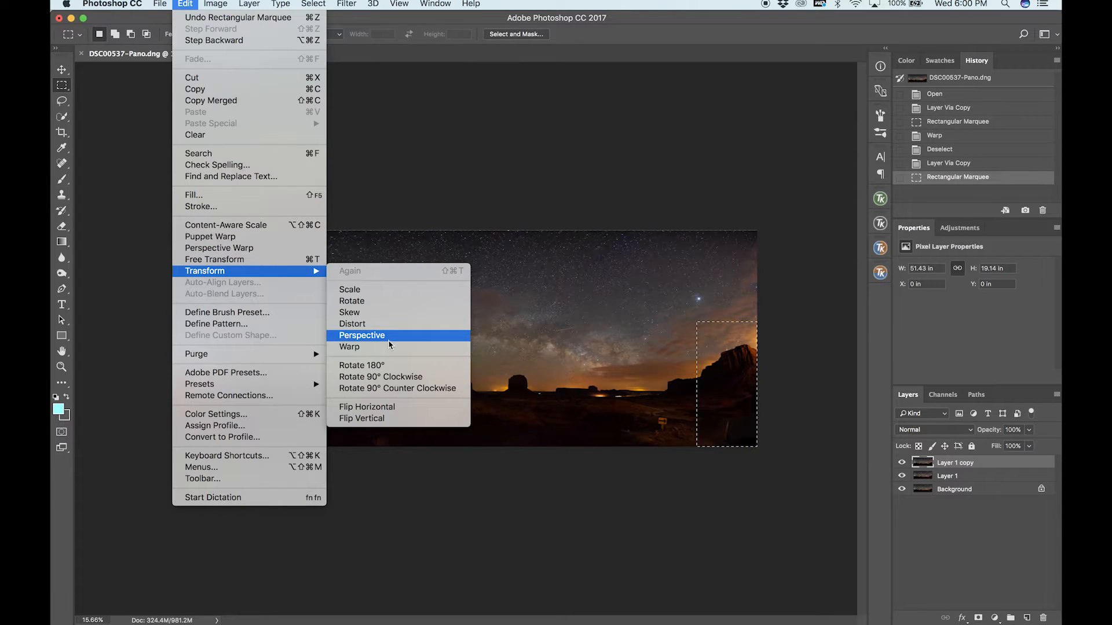
pyautogui.click(362, 347)
pyautogui.moveTo(747, 449); pyautogui.dragTo(758, 496)
pyautogui.moveTo(758, 365); pyautogui.dragTo(735, 369)
pyautogui.press('super+z')
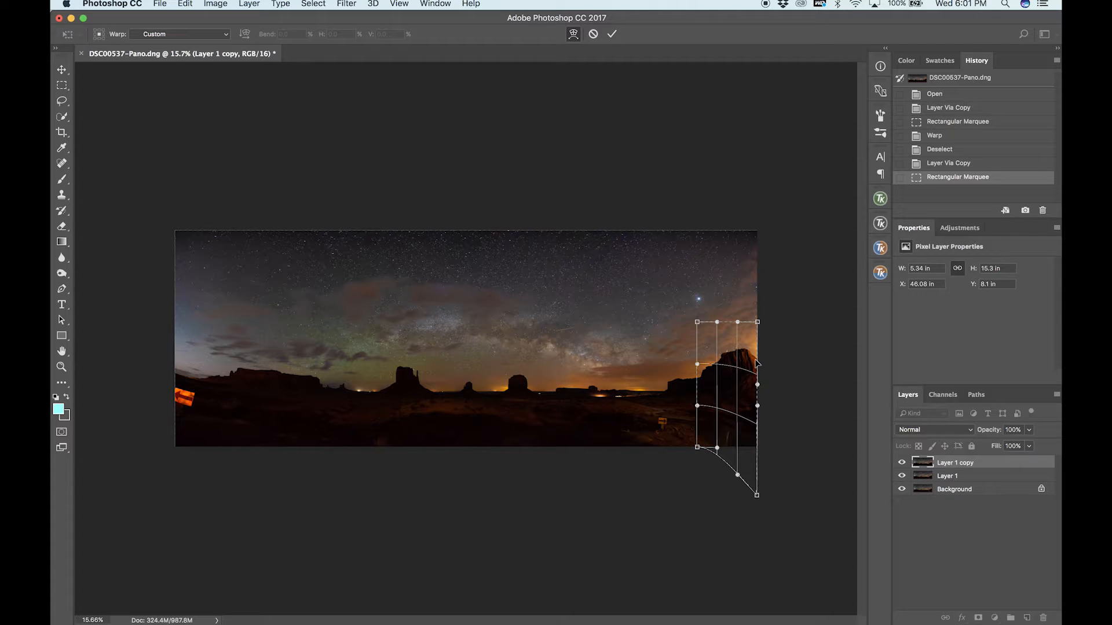
pyautogui.moveTo(758, 363); pyautogui.dragTo(778, 374)
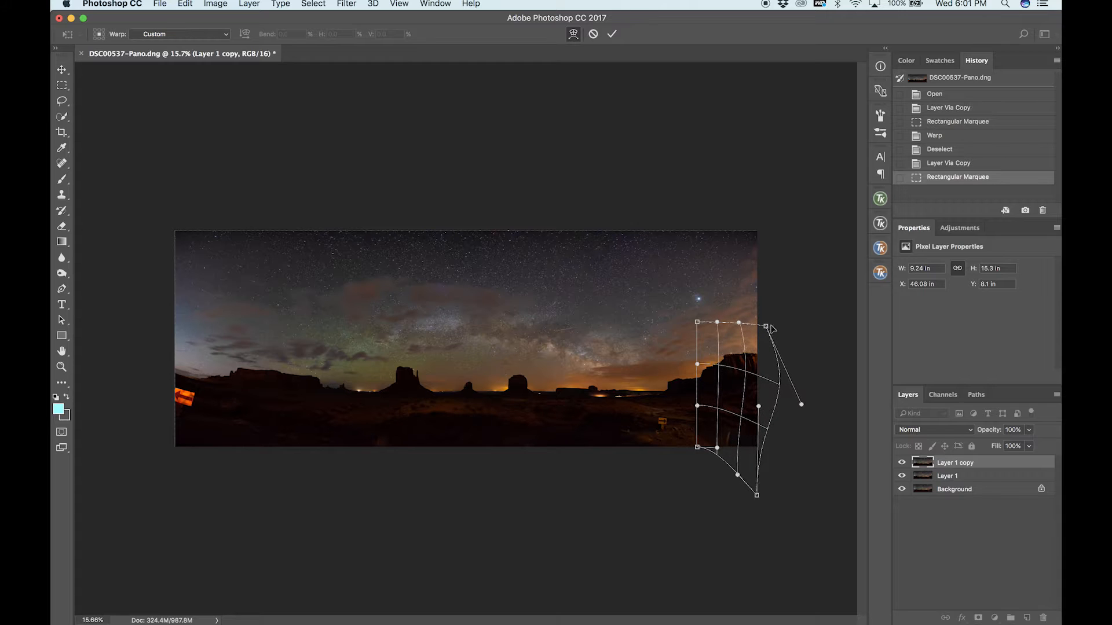
pyautogui.moveTo(766, 328); pyautogui.dragTo(769, 323)
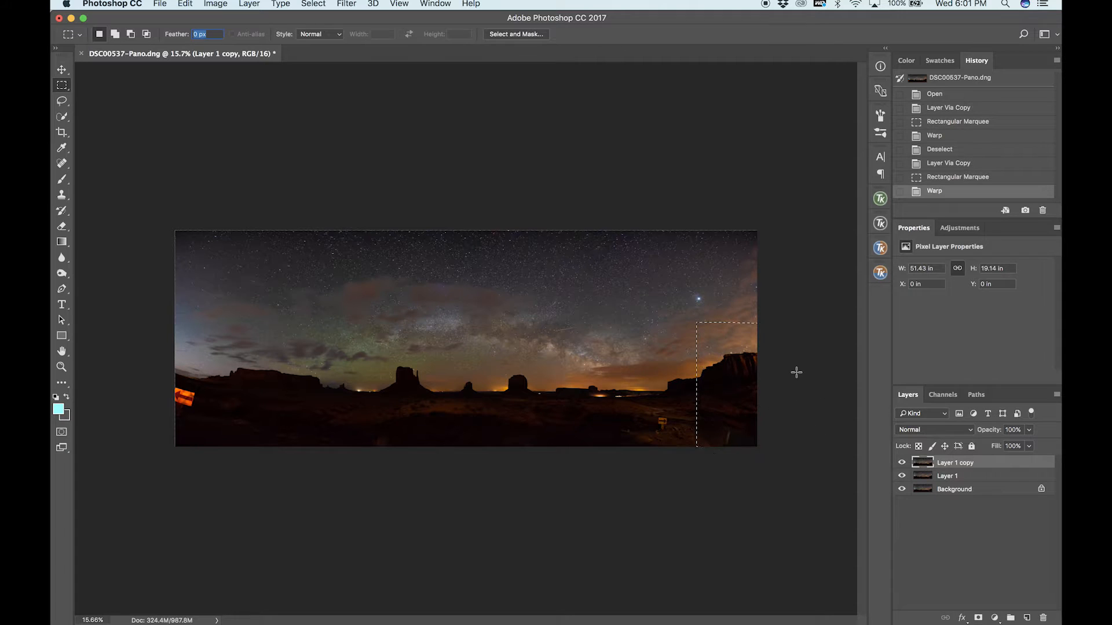
pyautogui.press('super+d')
# Examine the newly warped butte and its surroundings up close and within the whole panorama
pyautogui.scroll(5, 796, 373)
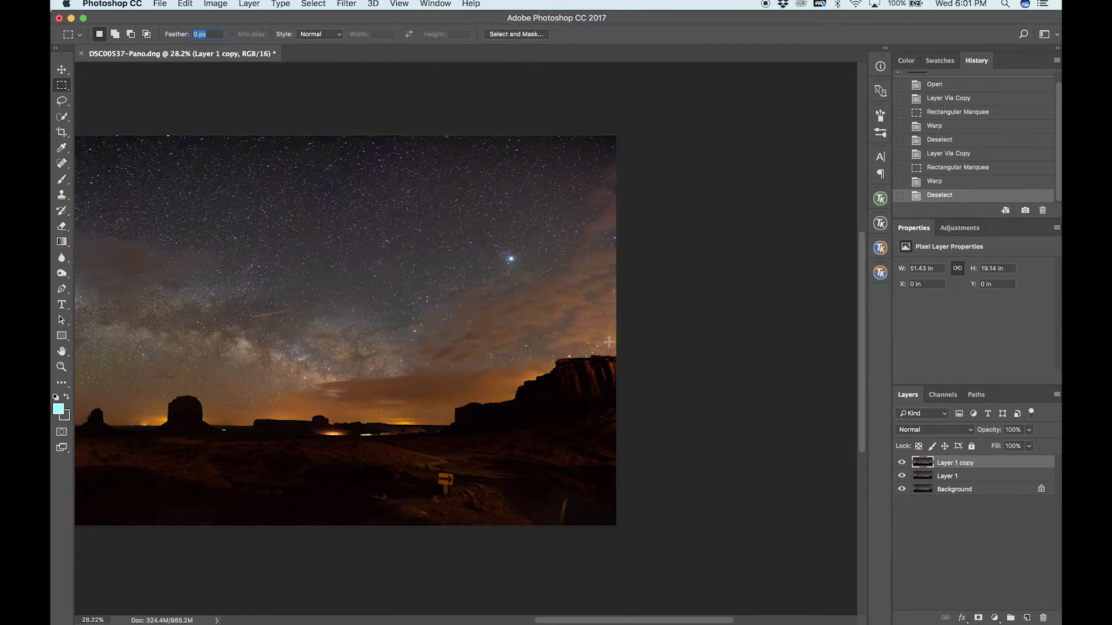
pyautogui.scroll(3, 606, 305)
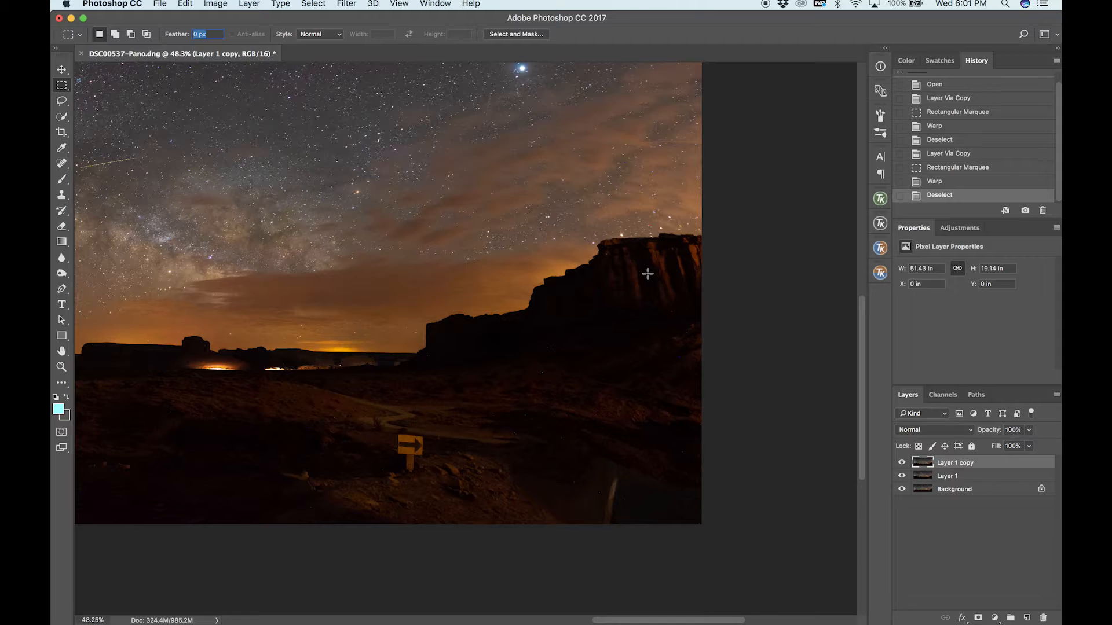
pyautogui.scroll(-3, 647, 274)
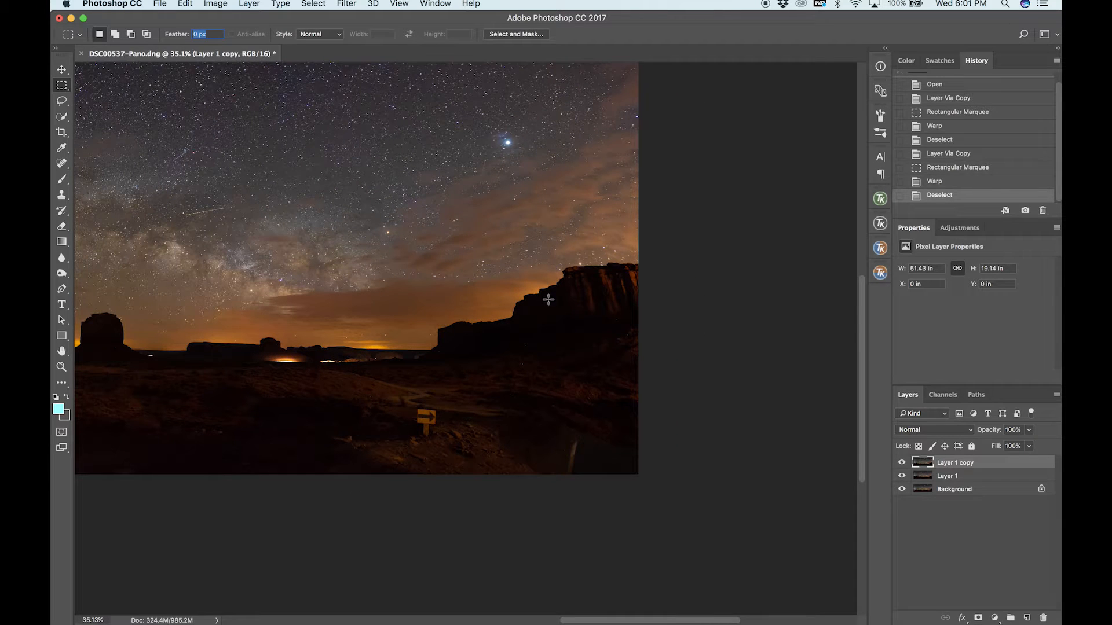
pyautogui.scroll(5, 637, 139)
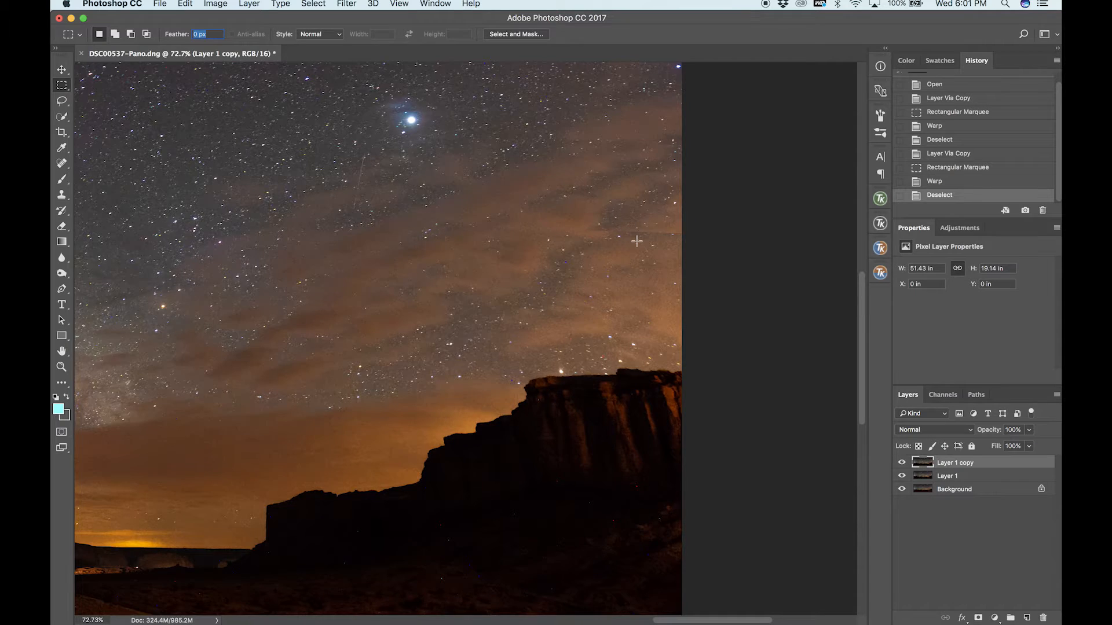
pyautogui.scroll(-4, 637, 240)
pyautogui.scroll(-2, 636, 241)
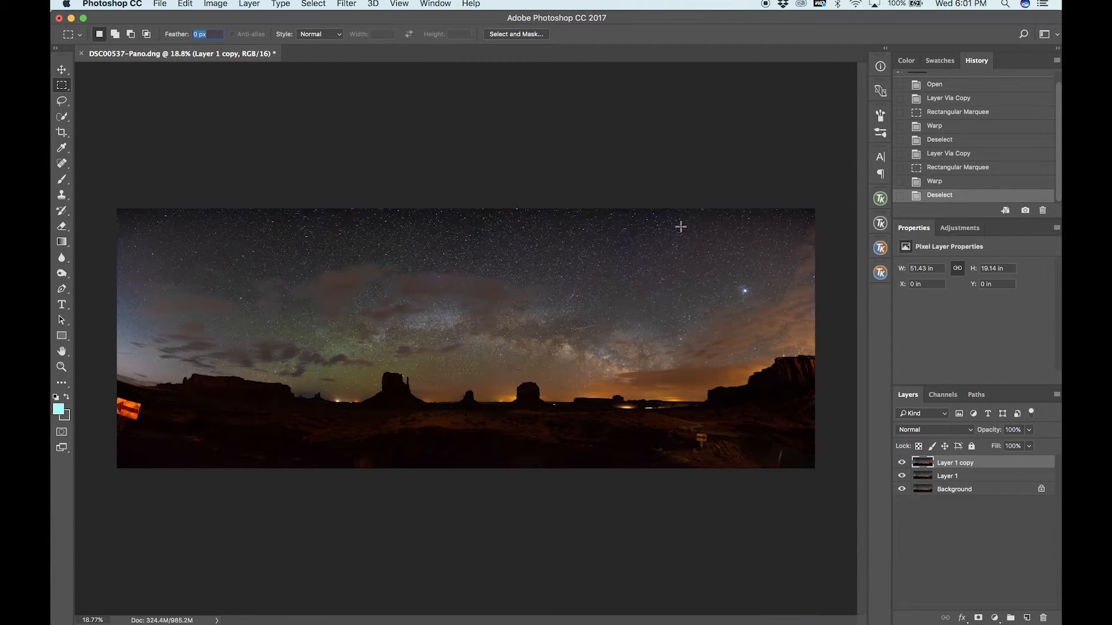
pyautogui.scroll(4, 825, 391)
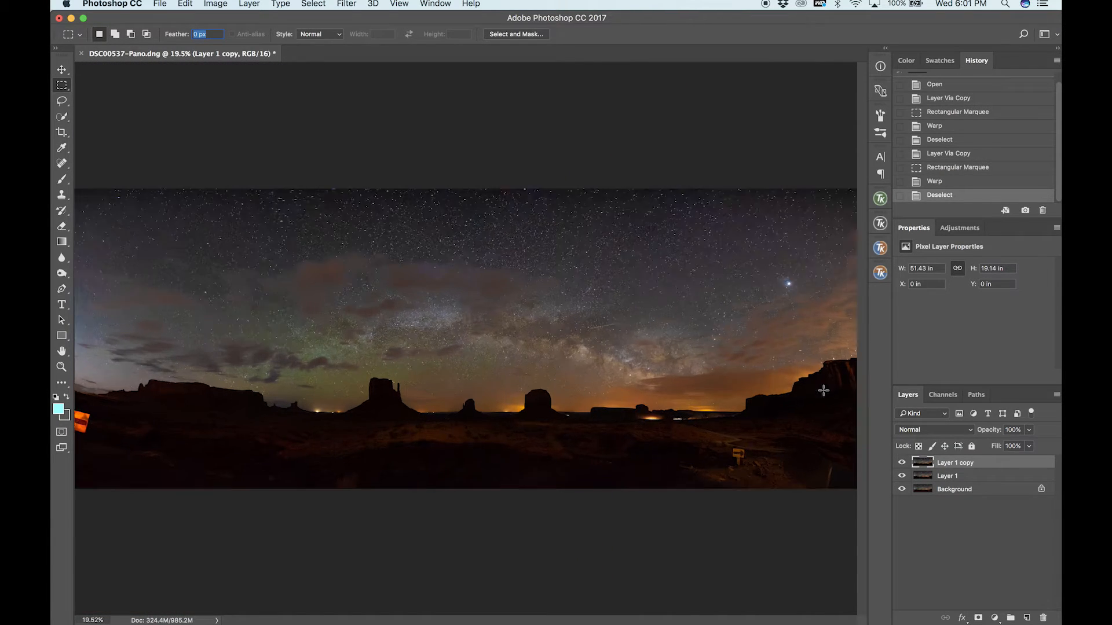
pyautogui.hscroll(10, 824, 391)
pyautogui.scroll(-3, 823, 391)
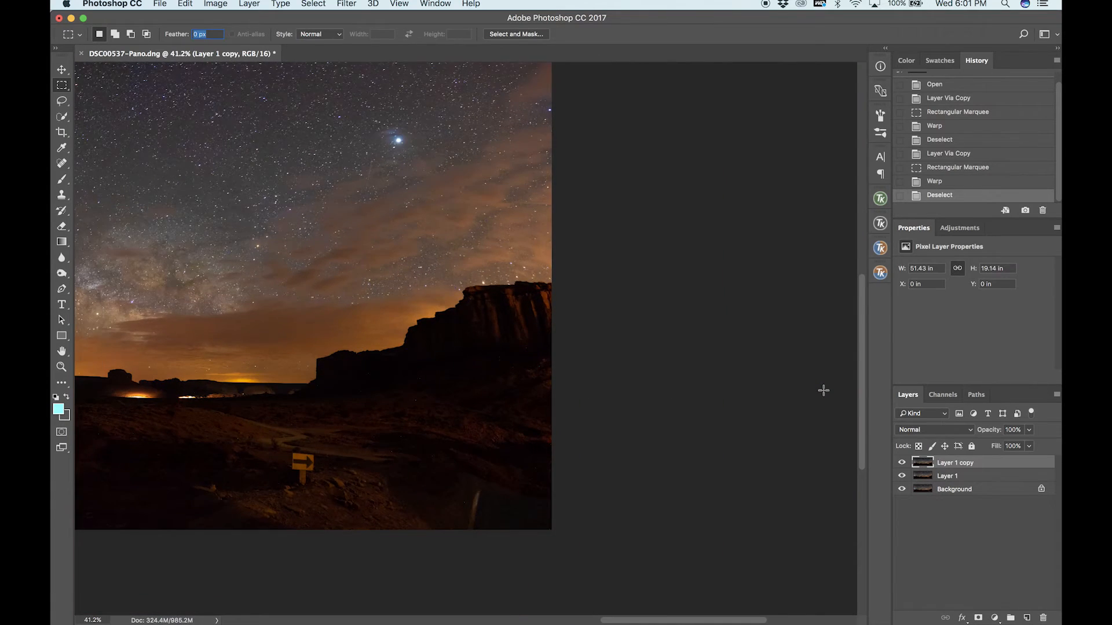
# Add a layer mask to Layer 1 copy and set up a low-opacity black brush at a size of 400
pyautogui.click(978, 618)
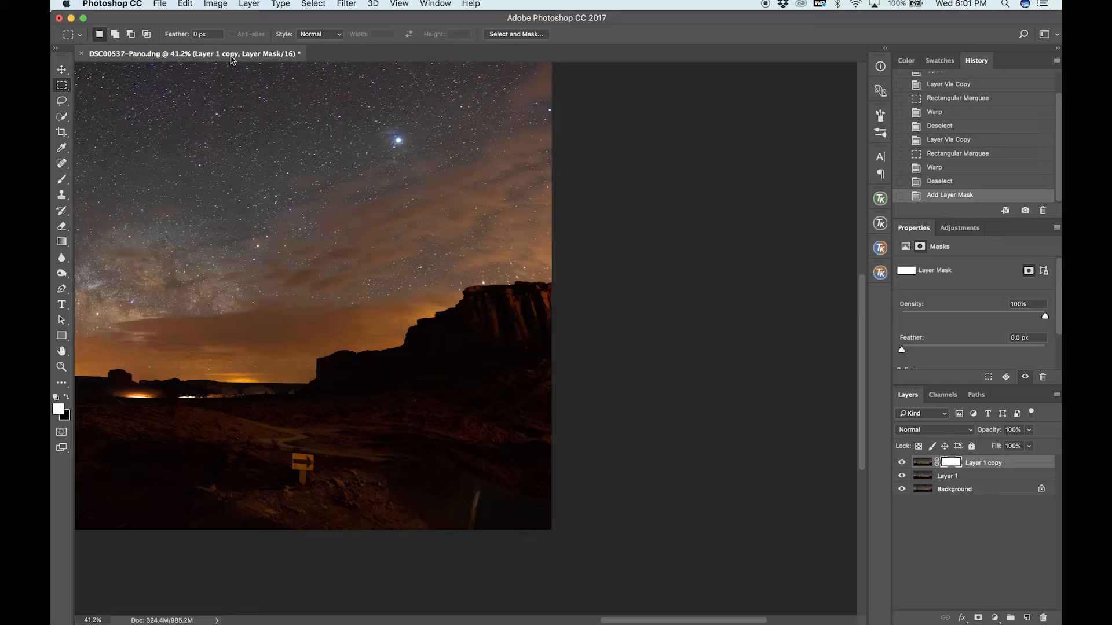
pyautogui.click(67, 397)
pyautogui.click(63, 181)
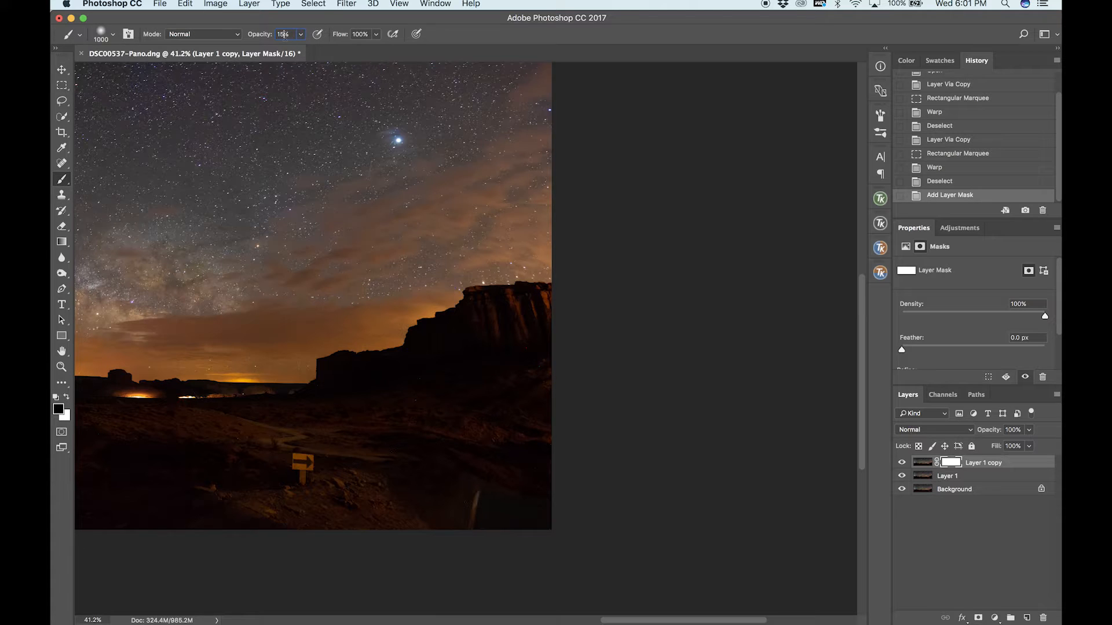
pyautogui.press('[')
pyautogui.press('[')
pyautogui.press('[')
pyautogui.press('[')
pyautogui.press('[')
pyautogui.press('[')
# Paint black on the mask over the sky above the right-end butte to blend the edges of the warp
pyautogui.moveTo(505, 200)
pyautogui.mouseDown()
pyautogui.moveTo(595, 201)
pyautogui.moveTo(582, 193)
pyautogui.mouseUp()
pyautogui.moveTo(509, 198)
pyautogui.mouseDown()
pyautogui.moveTo(541, 208)
pyautogui.moveTo(565, 191)
pyautogui.moveTo(609, 191)
pyautogui.moveTo(455, 195)
pyautogui.mouseUp()
pyautogui.moveTo(476, 237)
pyautogui.mouseDown()
pyautogui.moveTo(429, 210)
pyautogui.moveTo(494, 192)
pyautogui.mouseUp()
pyautogui.moveTo(370, 193)
pyautogui.mouseDown()
pyautogui.moveTo(502, 159)
pyautogui.moveTo(541, 212)
pyautogui.moveTo(548, 179)
pyautogui.moveTo(545, 195)
pyautogui.mouseUp()
pyautogui.moveTo(443, 234)
pyautogui.mouseDown()
pyautogui.moveTo(601, 188)
pyautogui.moveTo(478, 190)
pyautogui.moveTo(529, 172)
pyautogui.moveTo(622, 188)
pyautogui.moveTo(623, 160)
pyautogui.moveTo(528, 171)
pyautogui.moveTo(629, 182)
pyautogui.moveTo(486, 168)
pyautogui.moveTo(517, 163)
pyautogui.moveTo(546, 195)
pyautogui.moveTo(419, 220)
pyautogui.moveTo(473, 213)
pyautogui.moveTo(454, 248)
pyautogui.moveTo(526, 206)
pyautogui.mouseUp()
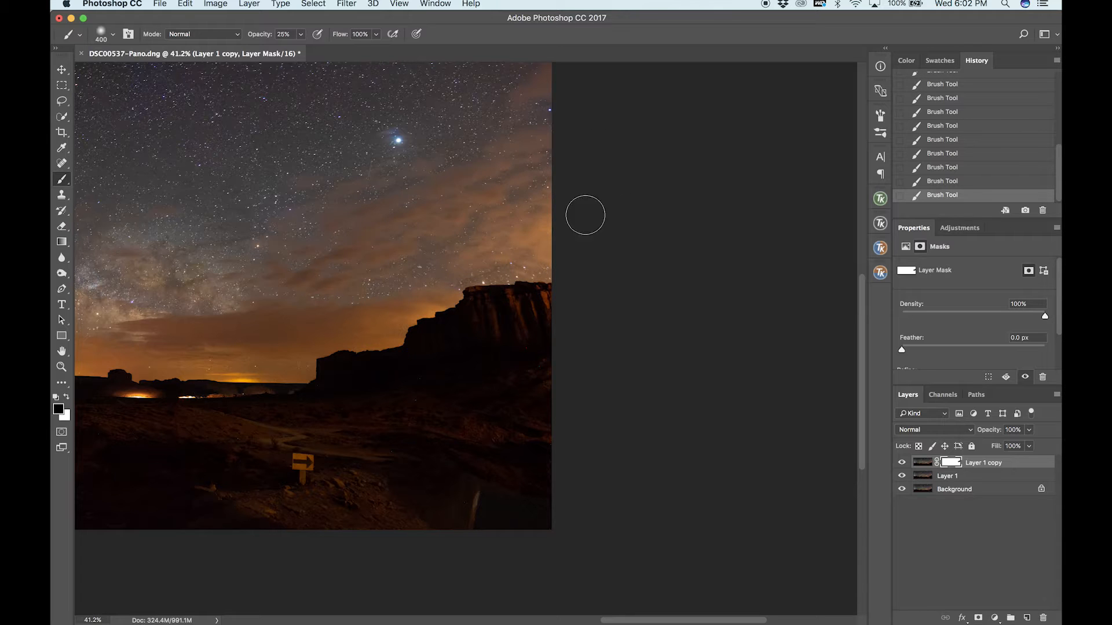
# Group Layer 1 and Layer 1 copy, and toggle the group's visibility to compare the warped panorama with the original
pyautogui.scroll(-3, 564, 206)
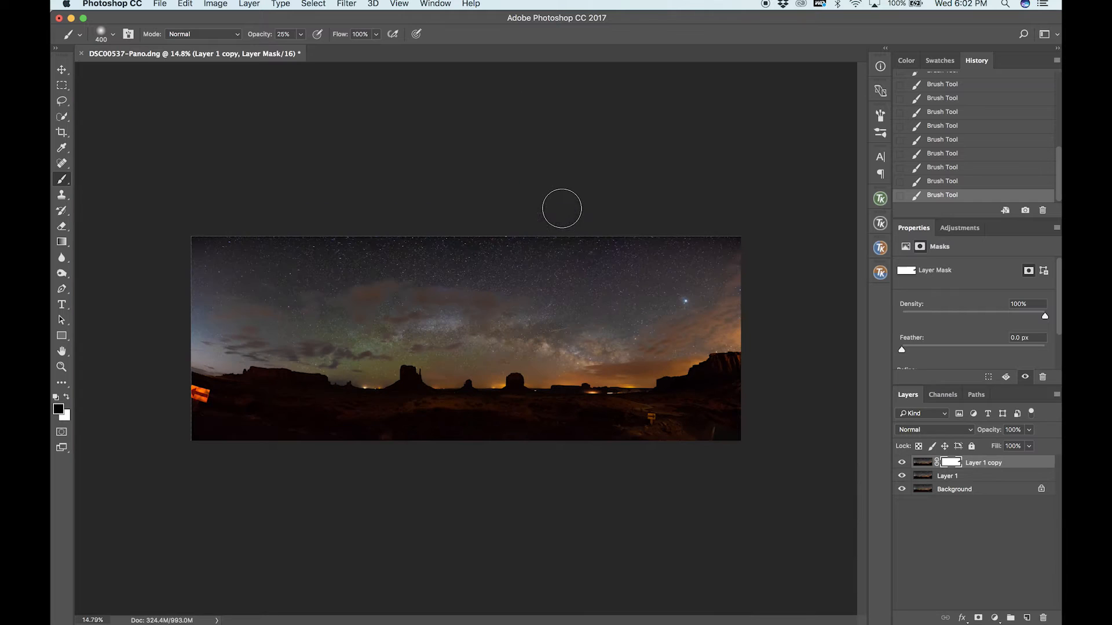
pyautogui.scroll(-1, 630, 168)
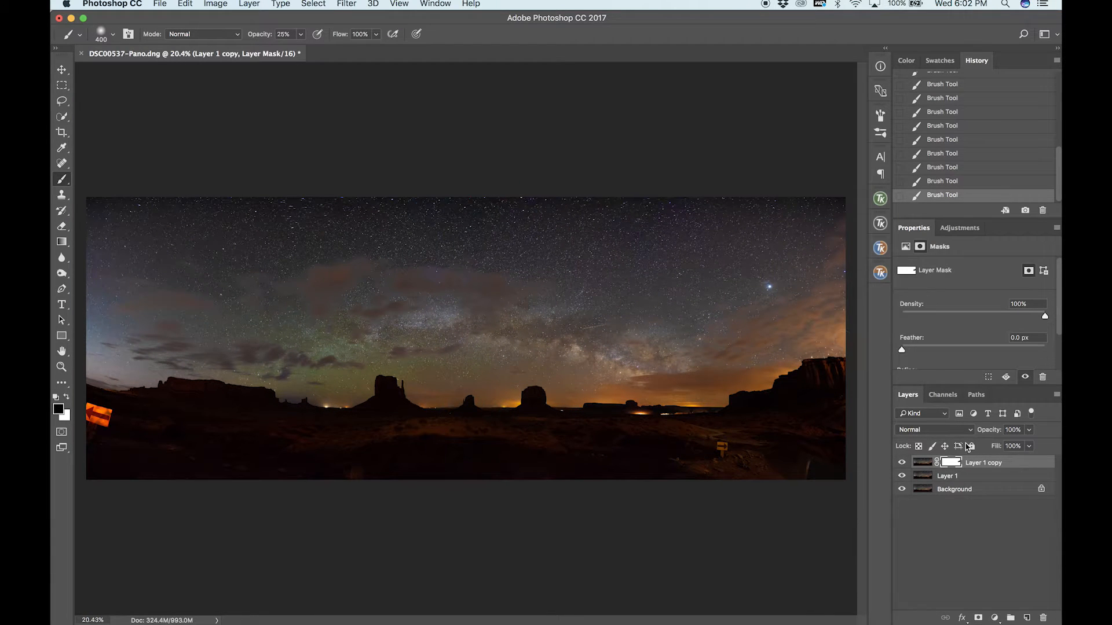
pyautogui.keyDown('shift'); pyautogui.click(970, 480); pyautogui.keyUp('shift')
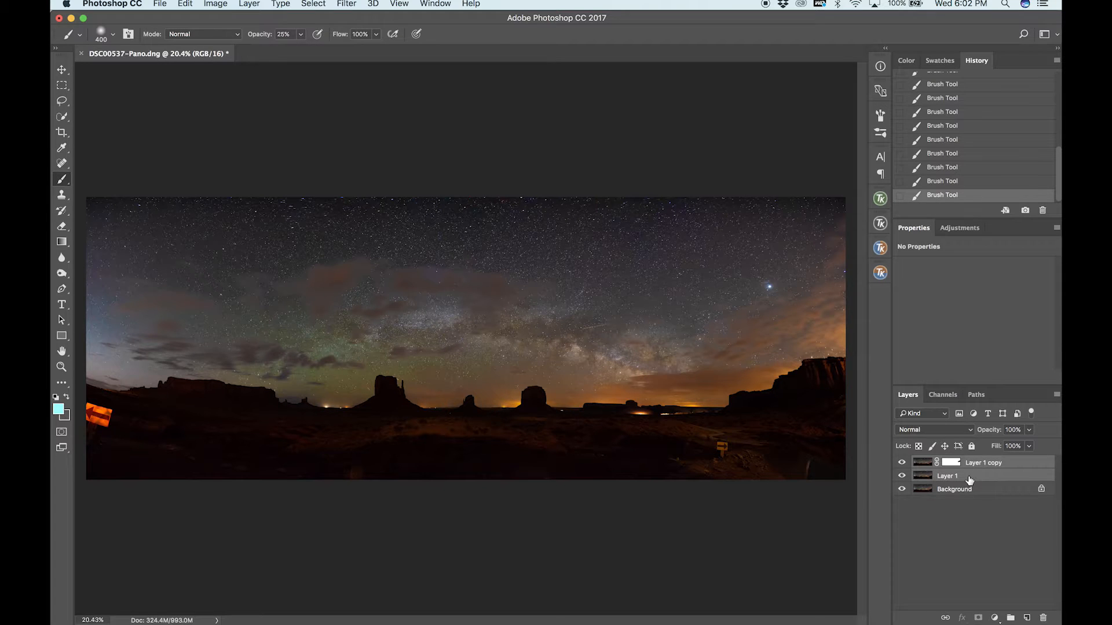
pyautogui.press('super+g')
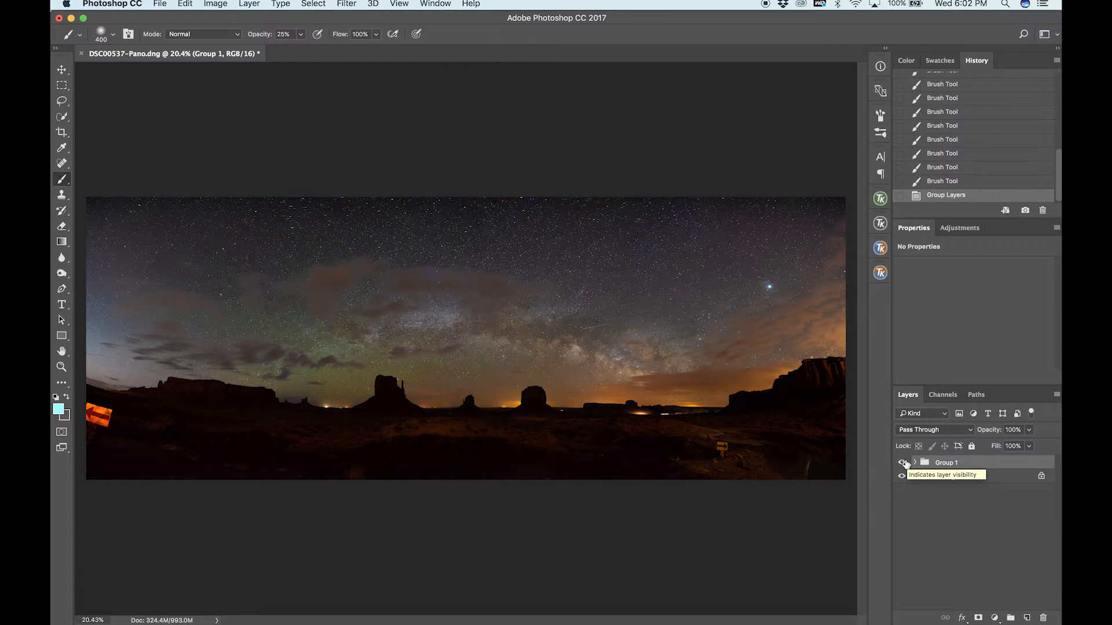
pyautogui.scroll(-2, 735, 401)
pyautogui.click(902, 463)
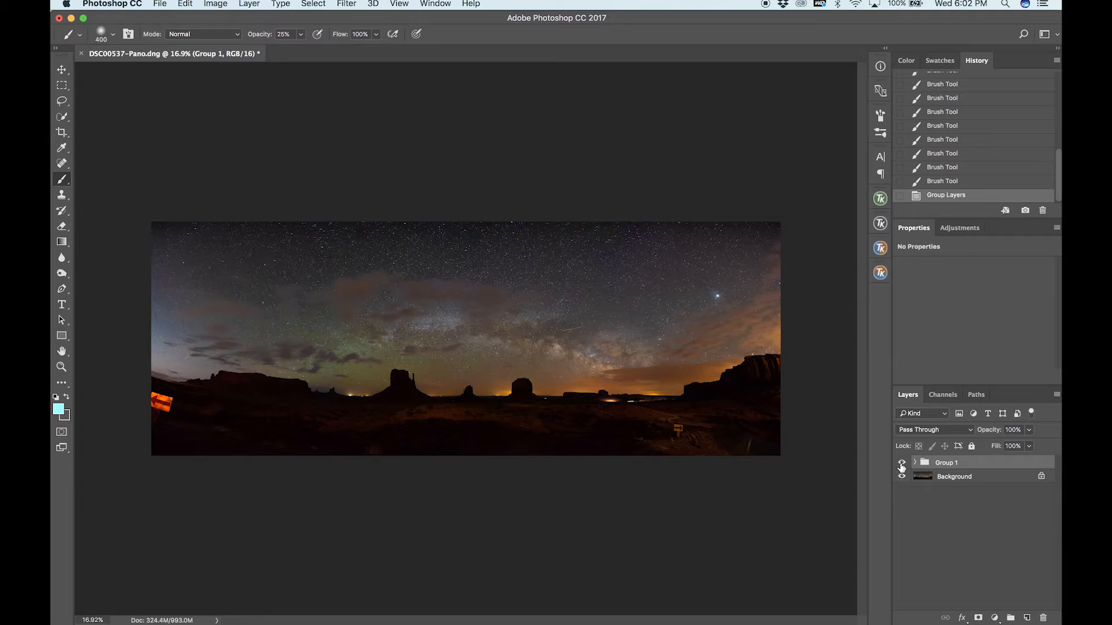
pyautogui.click(902, 464)
pyautogui.click(900, 463)
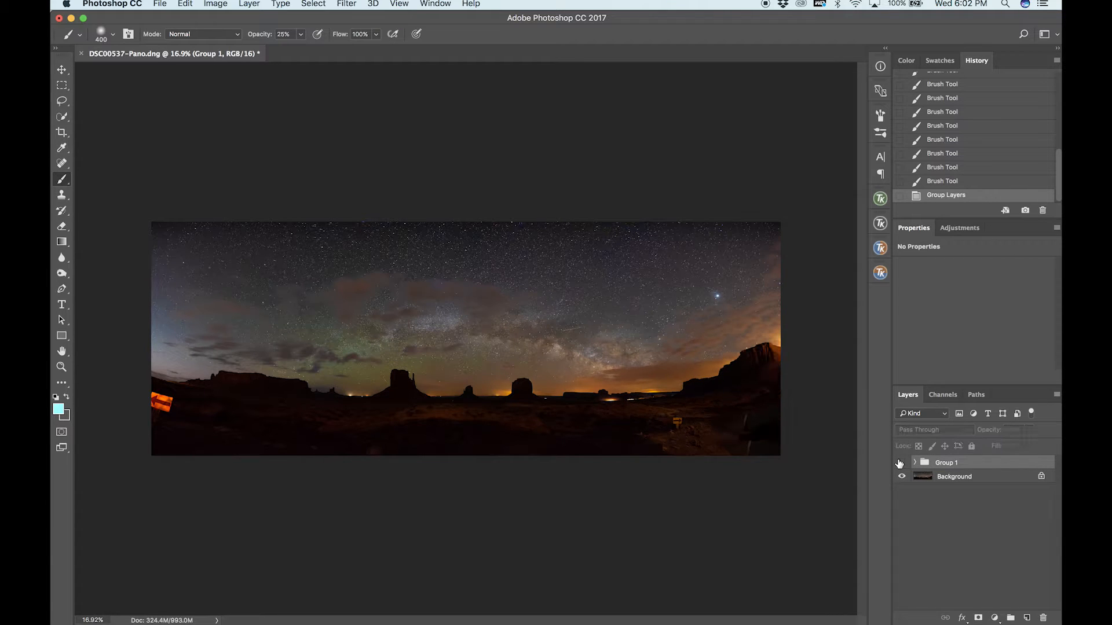
pyautogui.click(900, 463)
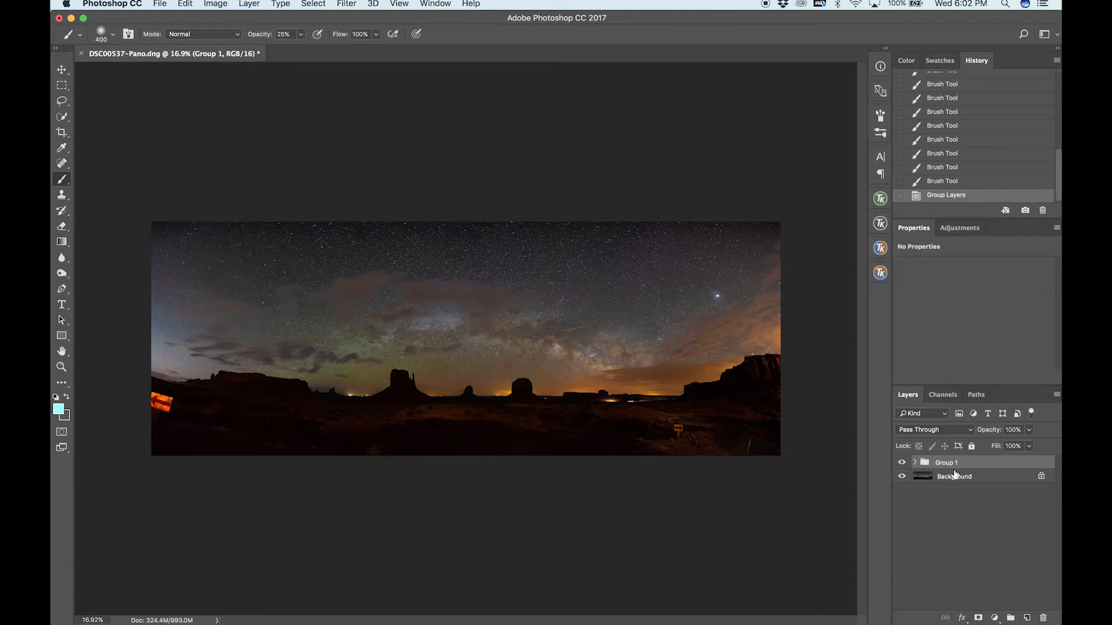
# Stamp all visible layers into a new layer and marquee-select the panorama's left end at full height, including the mesa and orange sign
pyautogui.press('super+alt+shift+e')
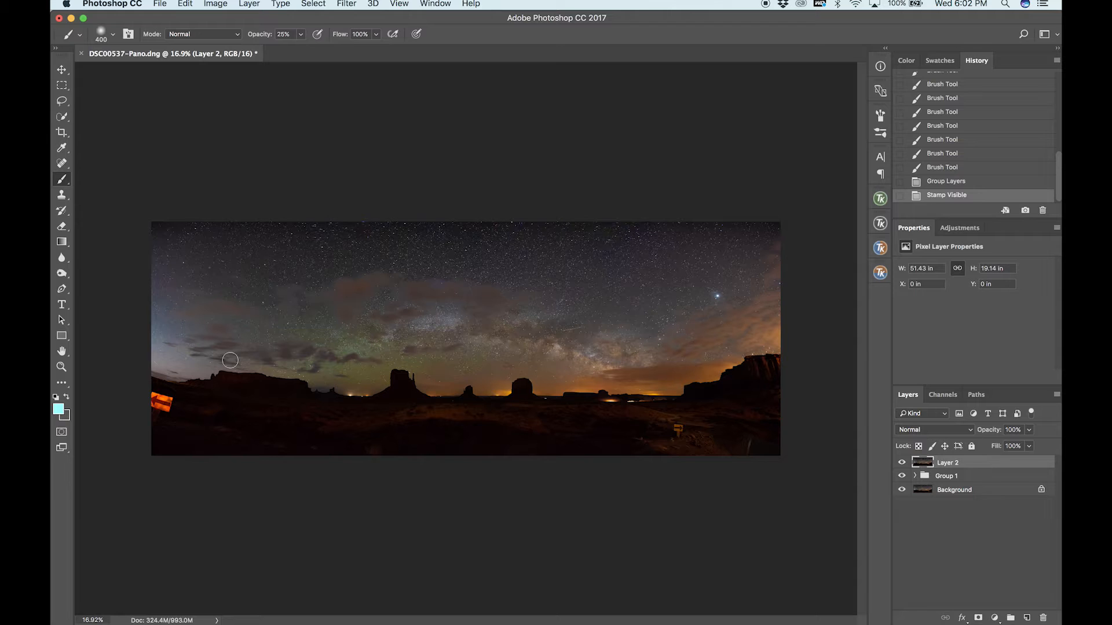
pyautogui.press('v')
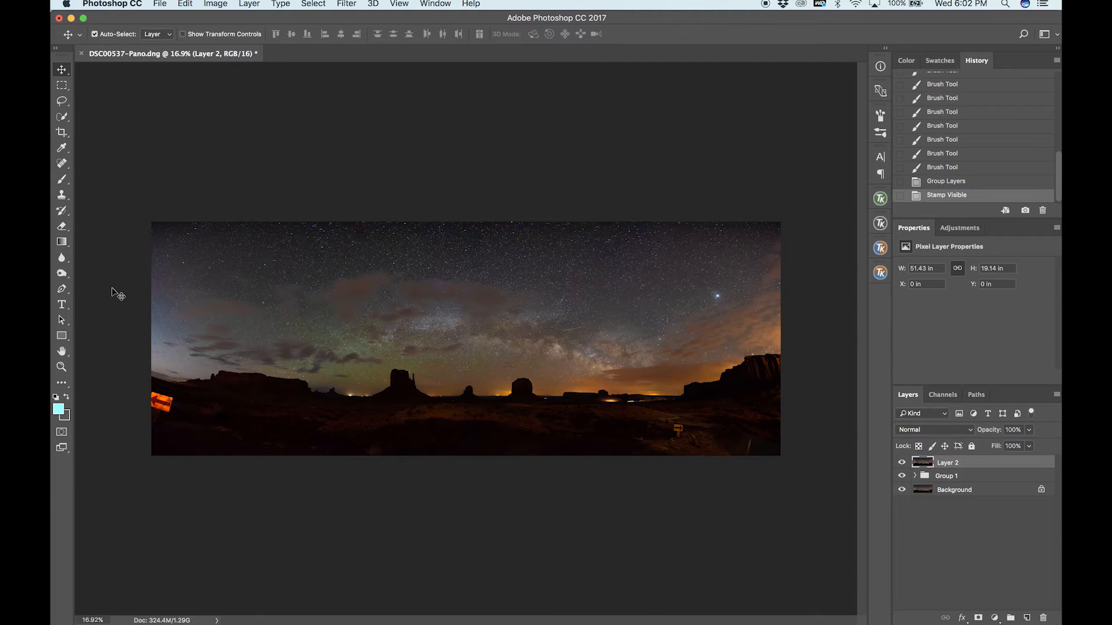
pyautogui.scroll(3, 118, 295)
pyautogui.hscroll(-5, 118, 294)
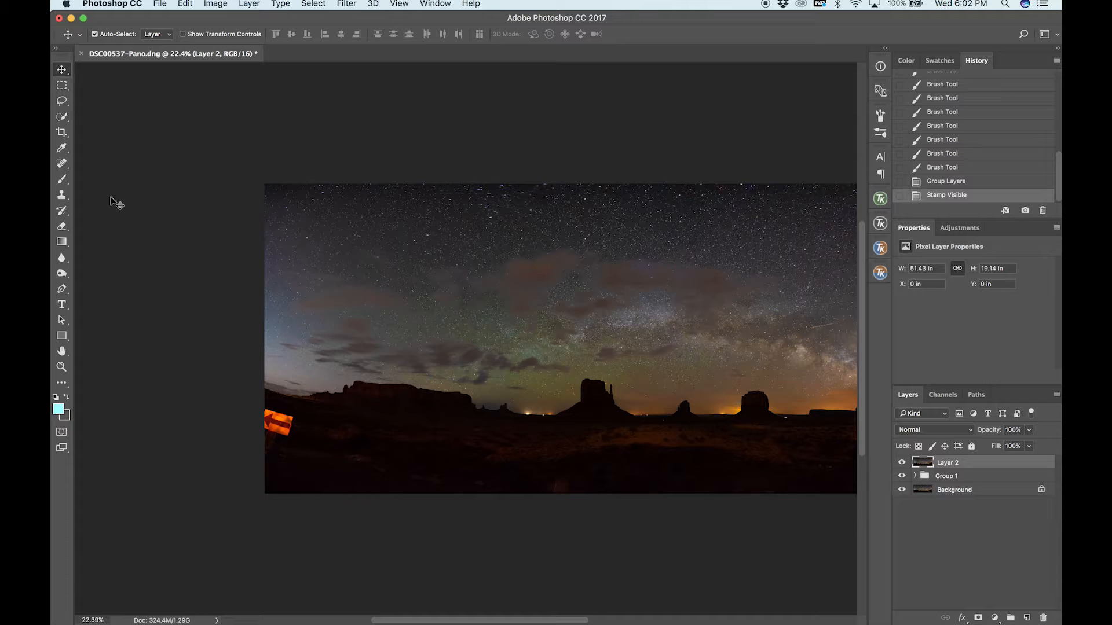
pyautogui.click(62, 86)
pyautogui.moveTo(538, 498); pyautogui.dragTo(63, 165)
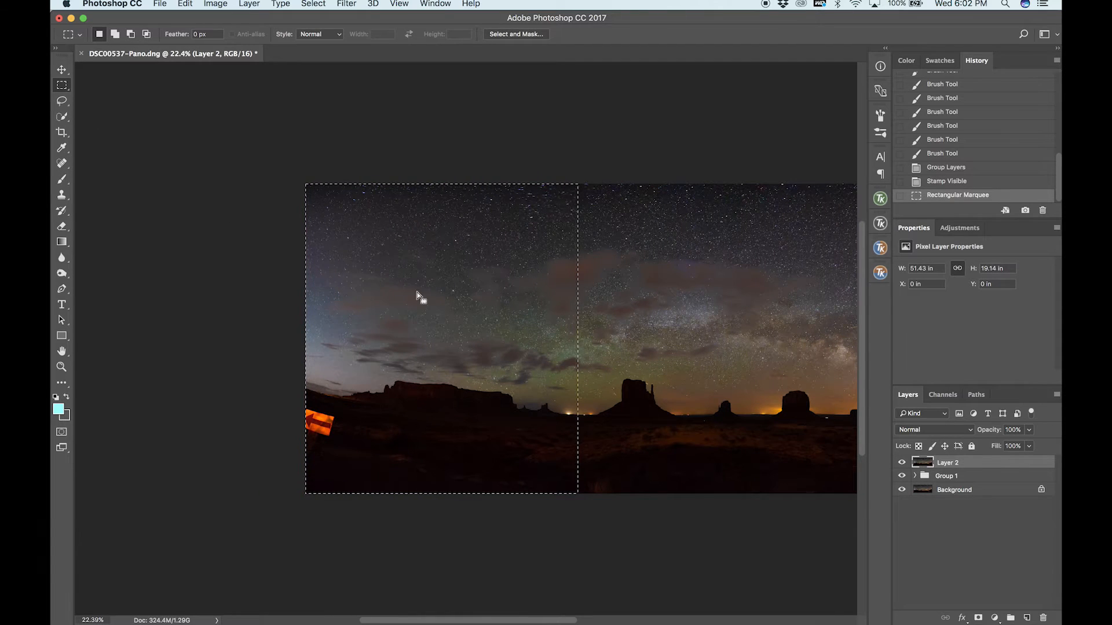
# Warp the selected left end by pulling its outer bottom corner down and outward
pyautogui.click(215, 4)
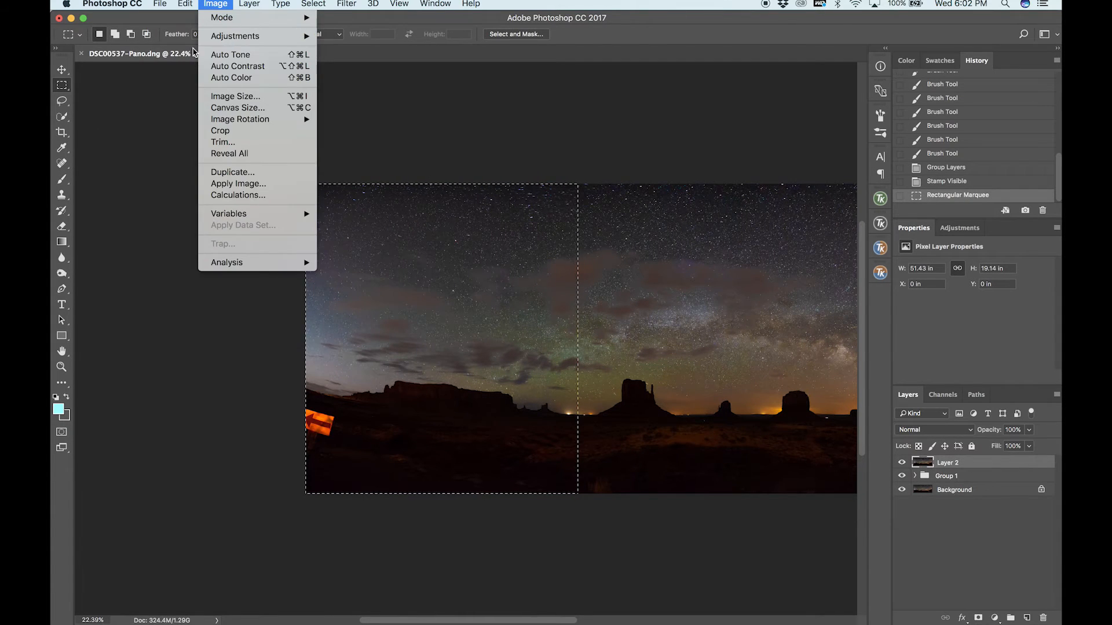
pyautogui.moveTo(186, 4)
pyautogui.moveTo(321, 271)
pyautogui.click(349, 346)
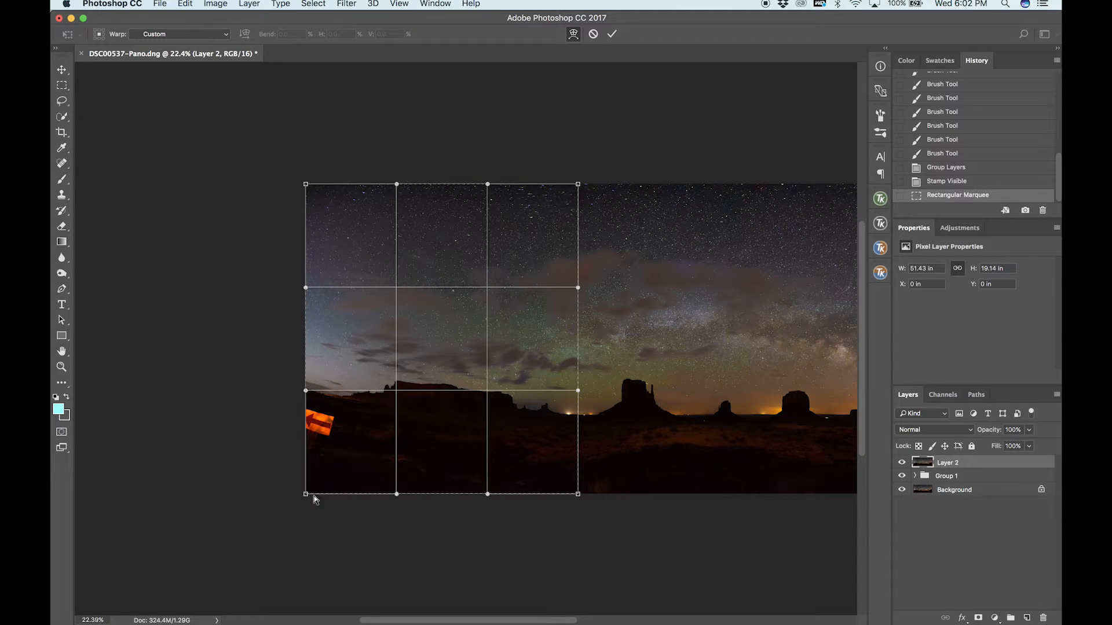
pyautogui.moveTo(306, 495); pyautogui.dragTo(280, 547)
pyautogui.moveTo(388, 513); pyautogui.dragTo(391, 519)
pyautogui.moveTo(280, 547); pyautogui.dragTo(278, 563)
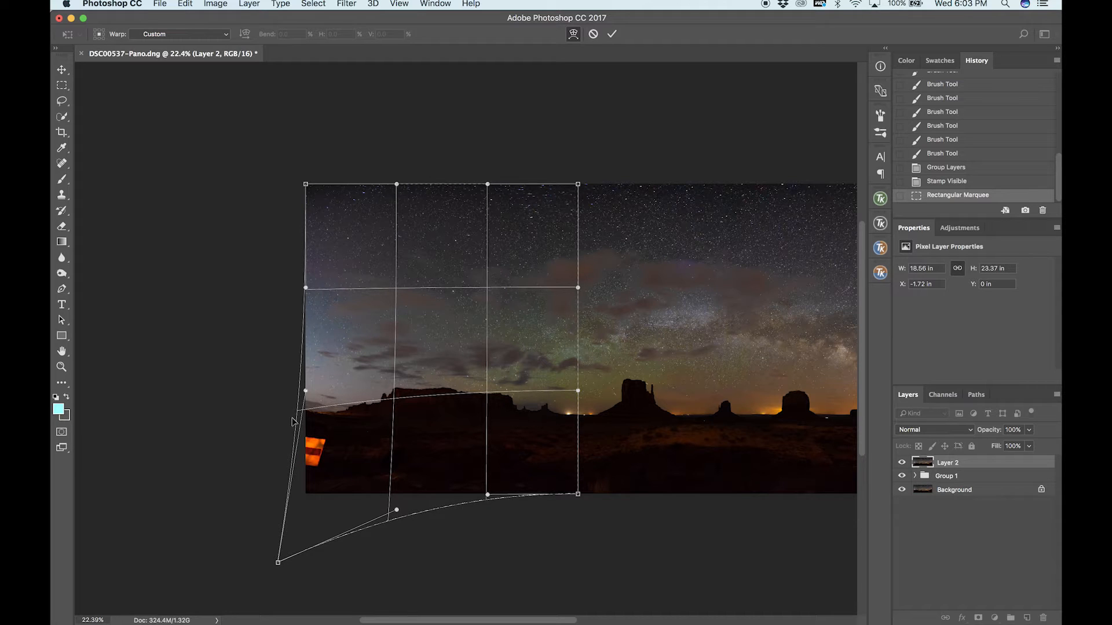
# Refine the warp by pulling its outer edge outward and its bottom edge down until the horizon levels, apply it and deselect
pyautogui.moveTo(306, 391); pyautogui.dragTo(289, 413)
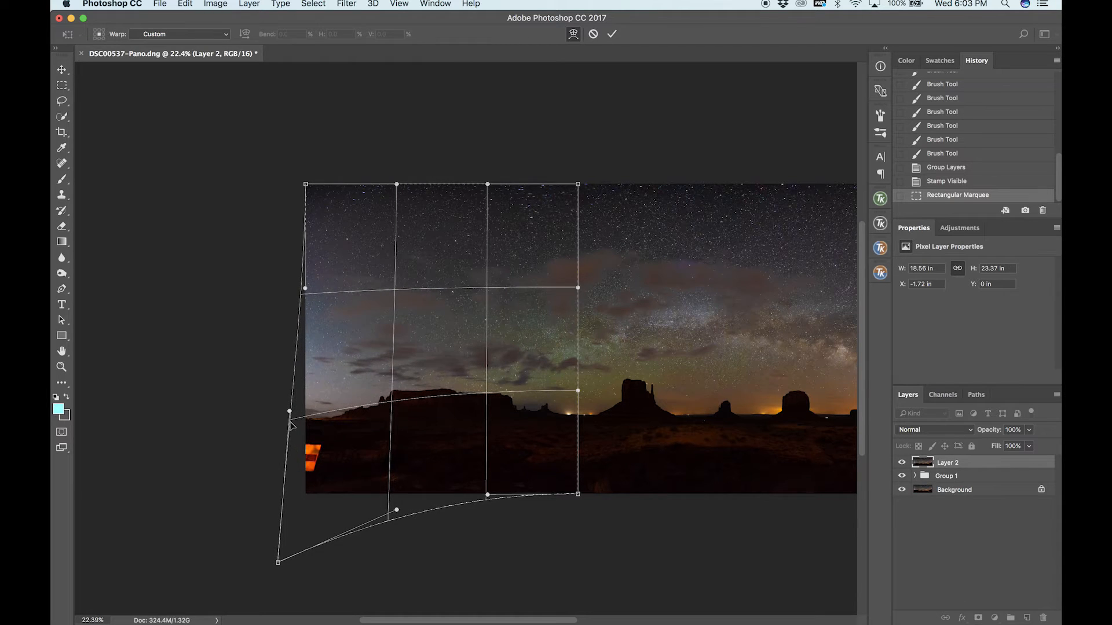
pyautogui.moveTo(389, 398); pyautogui.dragTo(388, 394)
pyautogui.moveTo(311, 416); pyautogui.dragTo(308, 410)
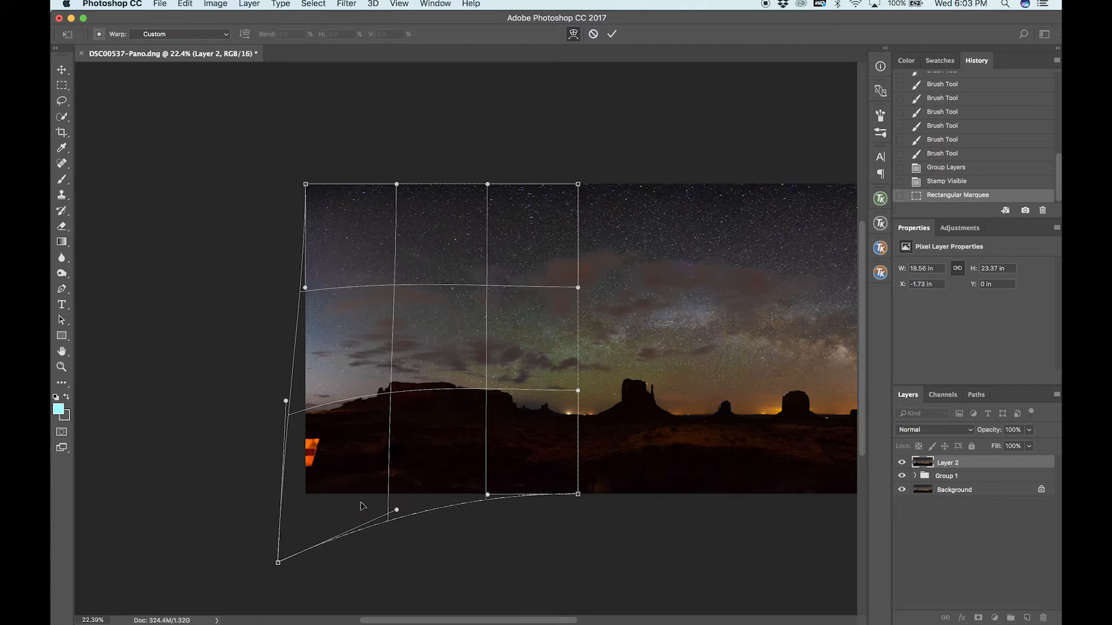
pyautogui.moveTo(279, 562); pyautogui.dragTo(287, 561)
pyautogui.scroll(-3, 601, 433)
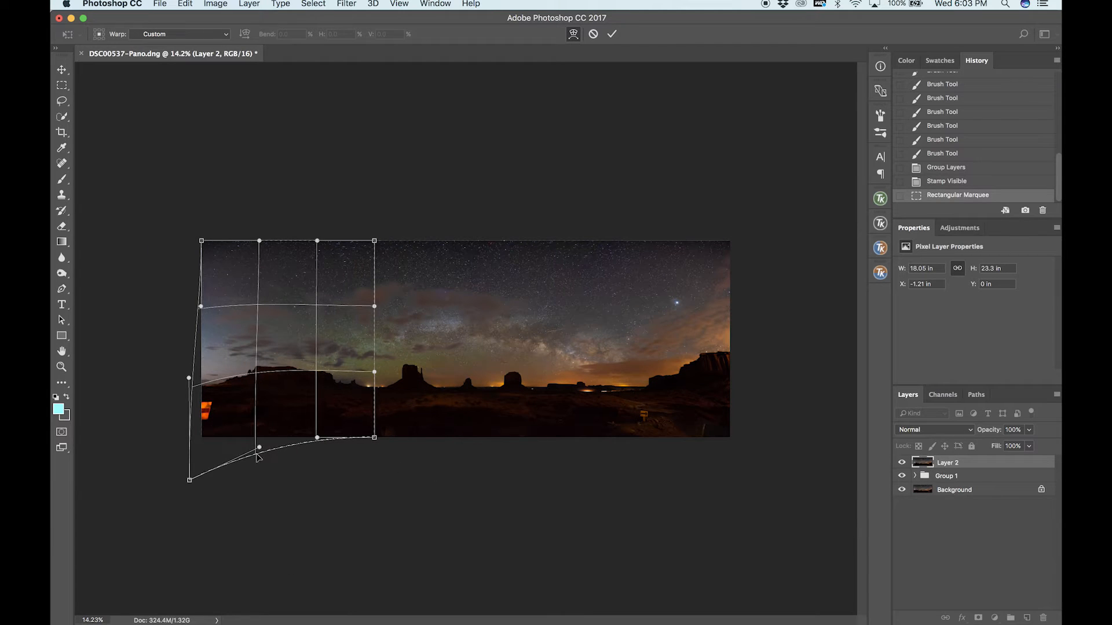
pyautogui.moveTo(259, 447); pyautogui.dragTo(259, 461)
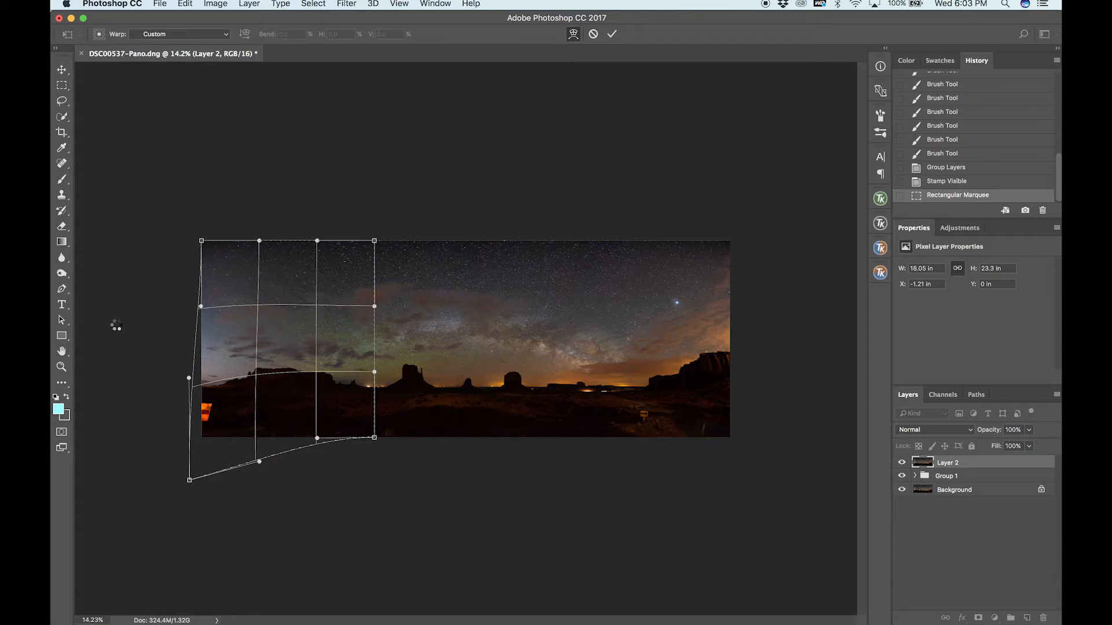
pyautogui.press('Return')
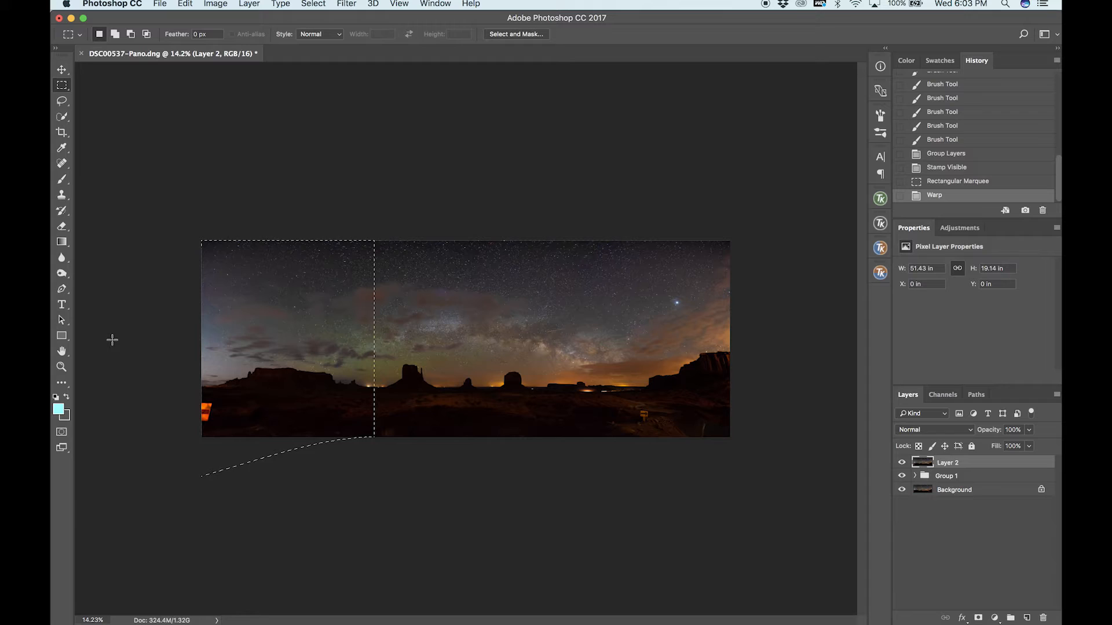
pyautogui.press('cmd+d')
# Examine the warped left end up close, from the central buttes across to the mesa and orange sign
pyautogui.scroll(5, 112, 340)
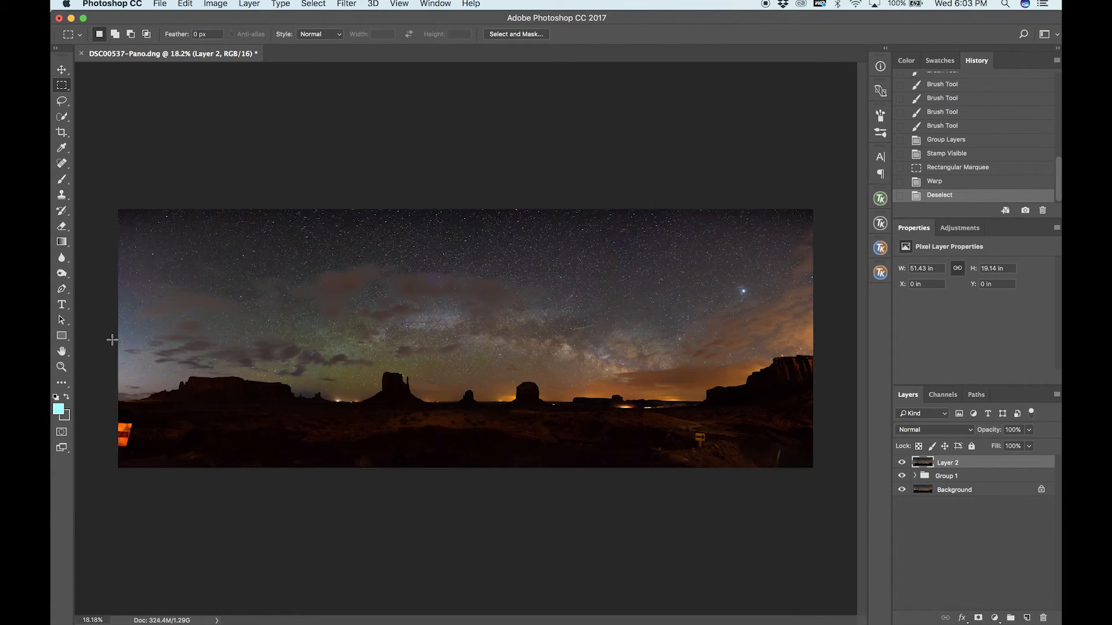
pyautogui.scroll(1, 112, 340)
pyautogui.scroll(-3, 112, 340)
pyautogui.hscroll(-3, 113, 340)
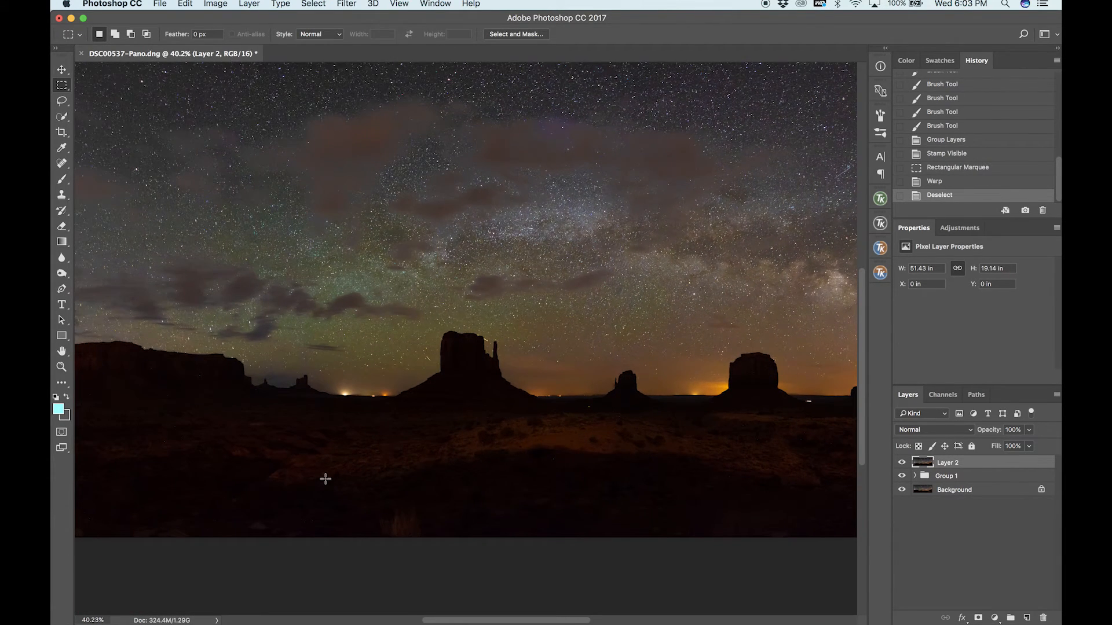
pyautogui.scroll(-1, 343, 477)
pyautogui.hscroll(-2, 343, 477)
pyautogui.scroll(3, 379, 521)
pyautogui.hscroll(-6, 378, 522)
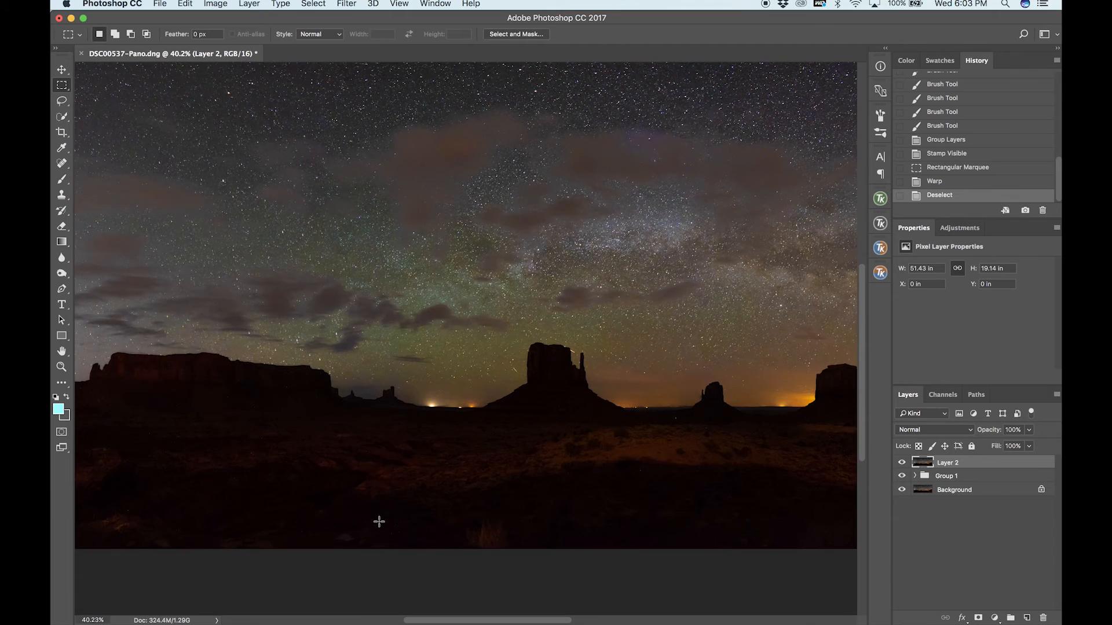
pyautogui.hscroll(-5, 379, 522)
pyautogui.scroll(-2, 379, 522)
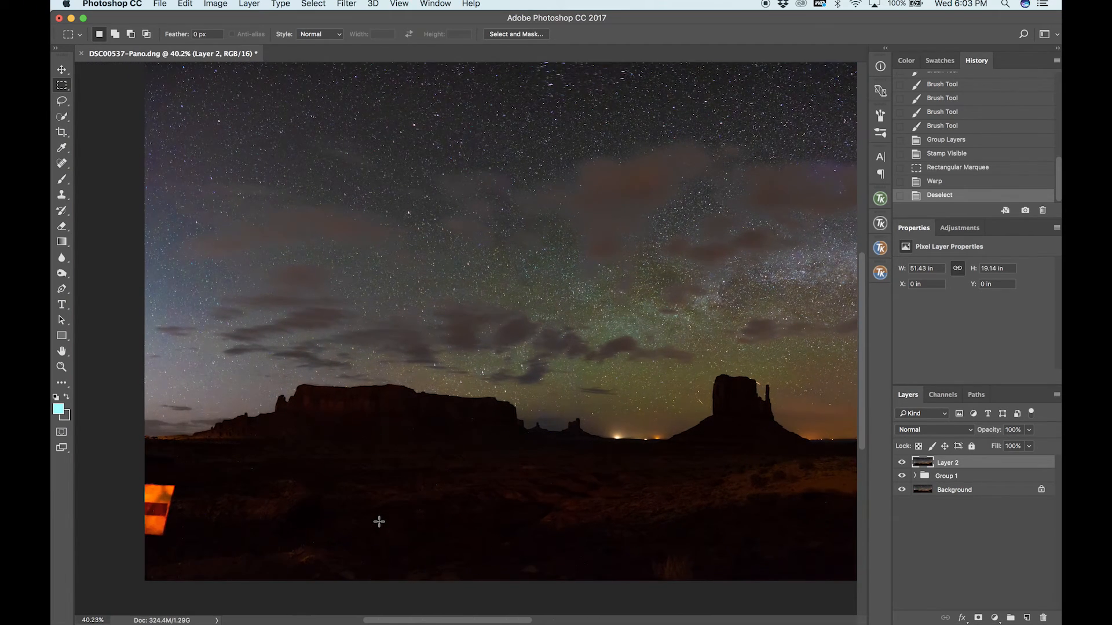
# Compare the whole panorama before and after the left-end warp by toggling the visibility of Layer 2
pyautogui.scroll(-4, 338, 514)
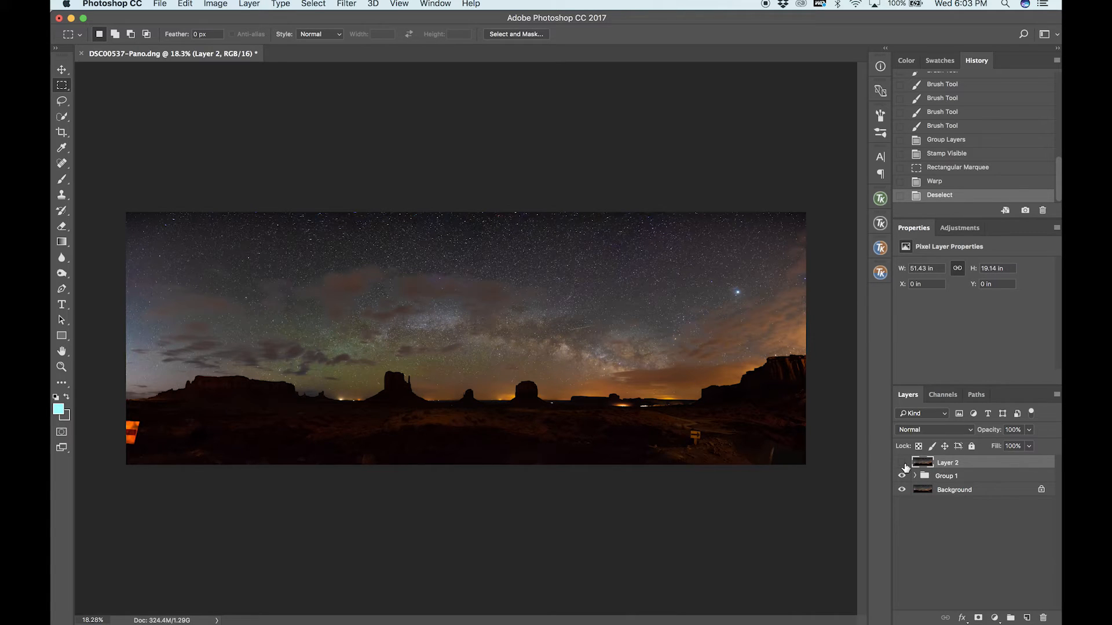
pyautogui.click(903, 464)
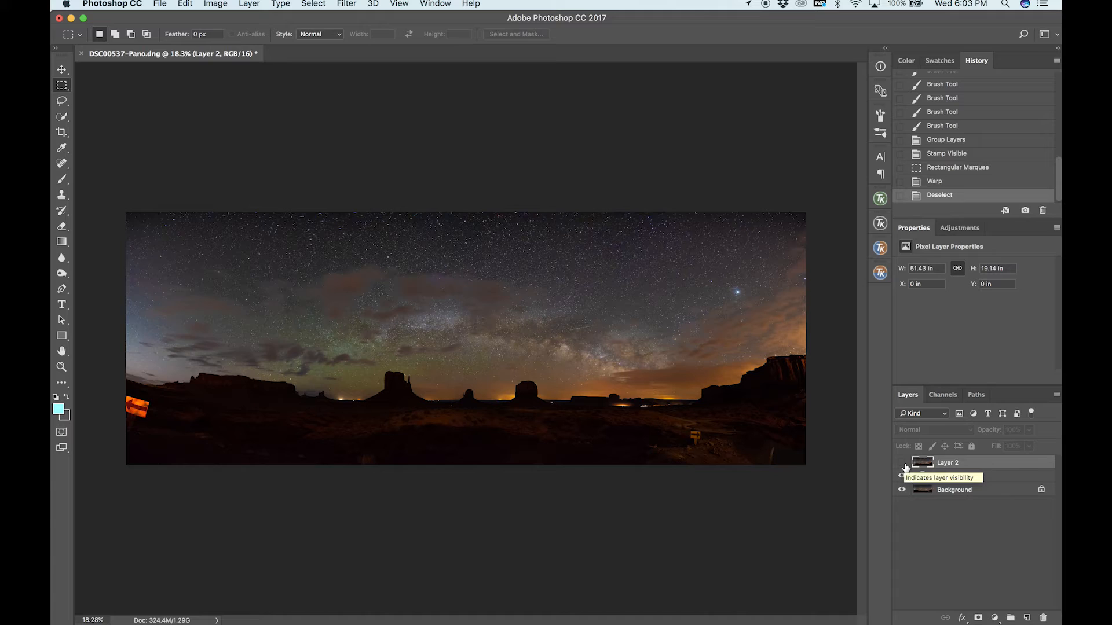
pyautogui.click(903, 463)
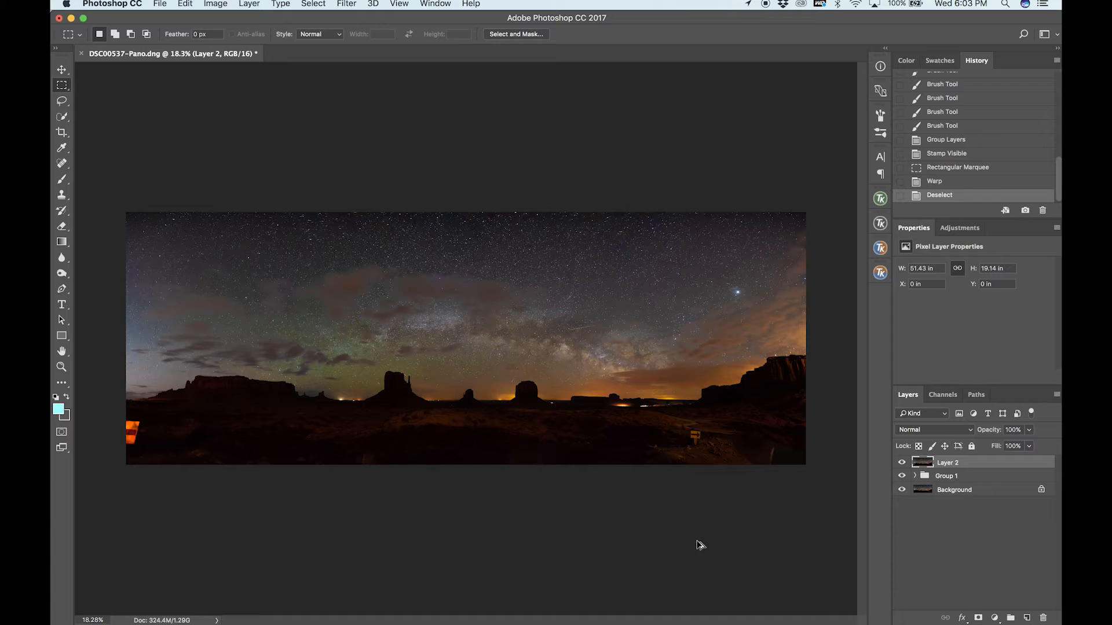
# Stamp the visible result into a new top layer and, with Layer 2 and Group 1 hidden, toggle it against the Background
pyautogui.press('super+alt+shift+e')
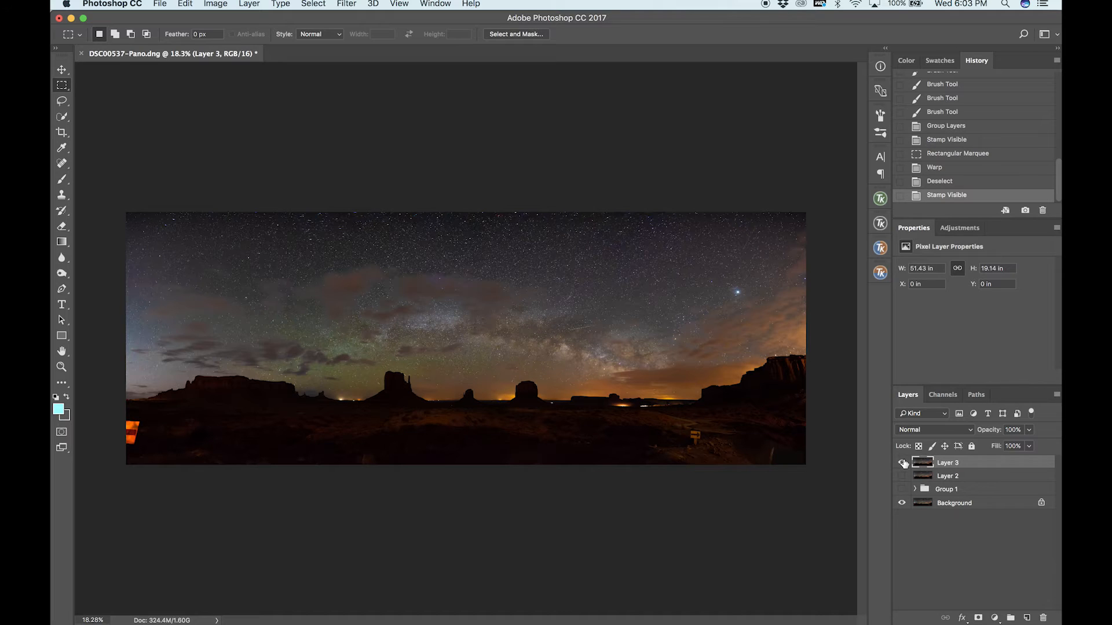
pyautogui.click(902, 463)
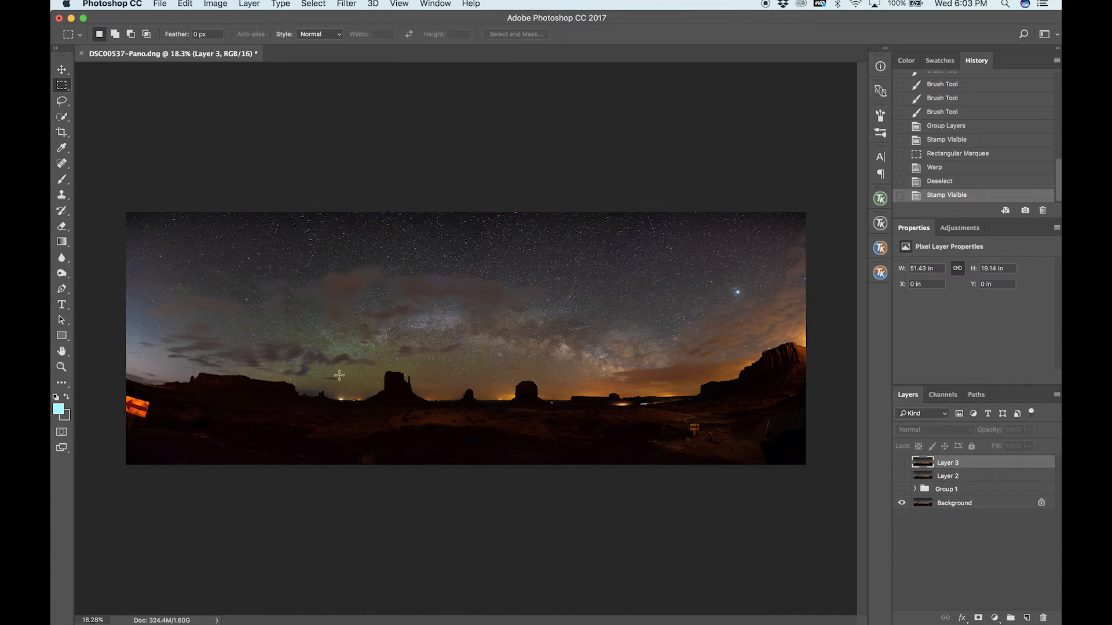
pyautogui.click(902, 462)
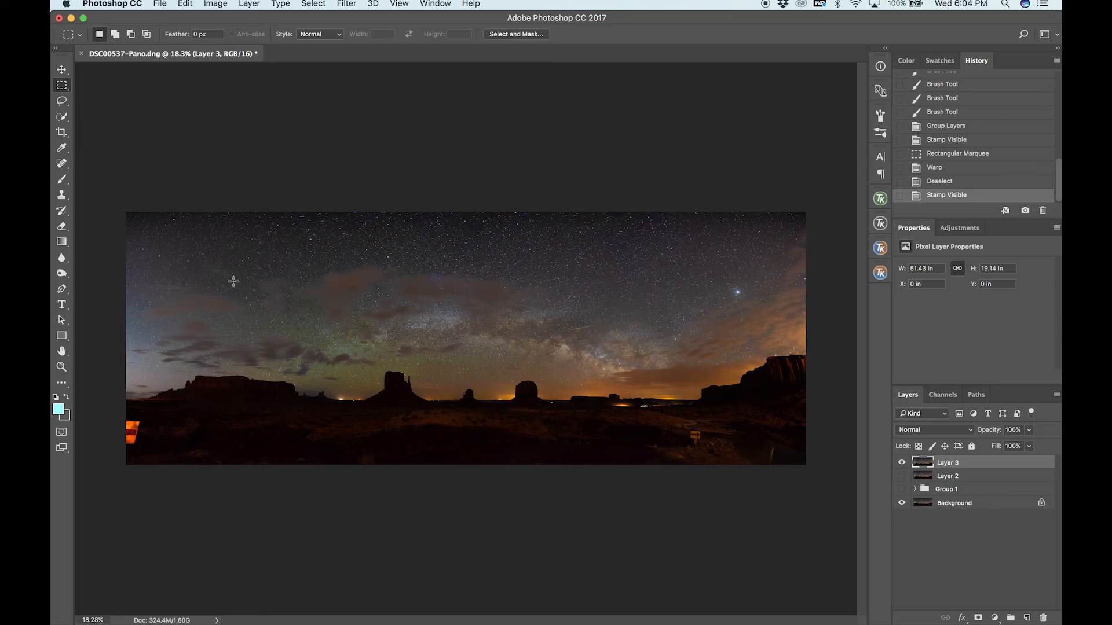
# Outline a tighter composition around the Milky Way and central buttes with a rectangular marquee, redrawing it until the framing fits
pyautogui.moveTo(227, 283); pyautogui.dragTo(688, 435)
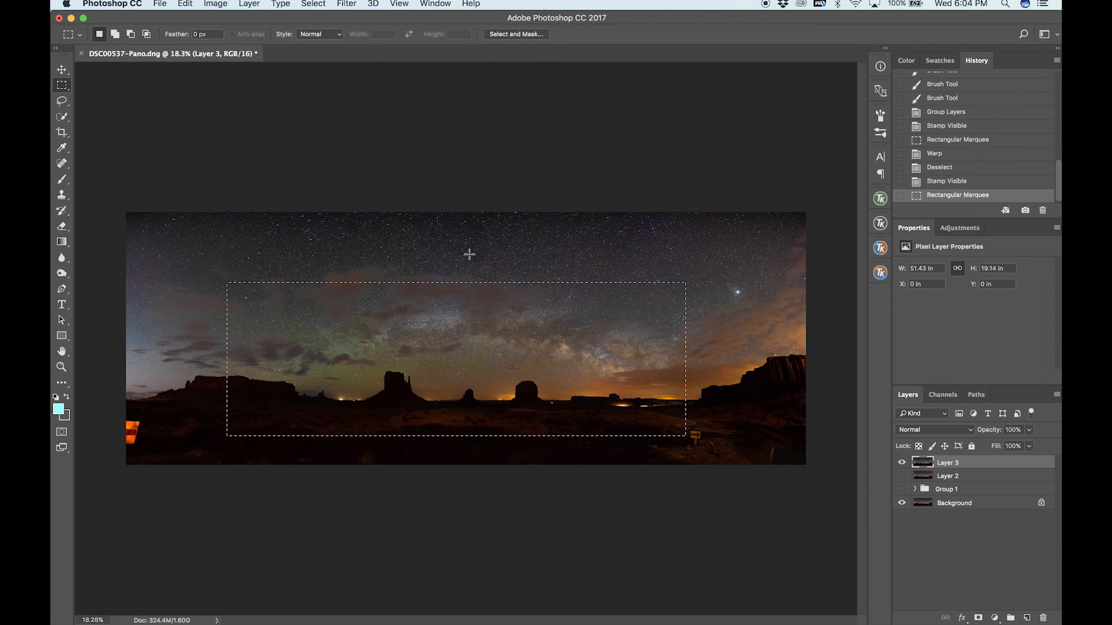
pyautogui.moveTo(224, 259); pyautogui.dragTo(713, 435)
pyautogui.moveTo(709, 435); pyautogui.dragTo(708, 435)
pyautogui.click(259, 248)
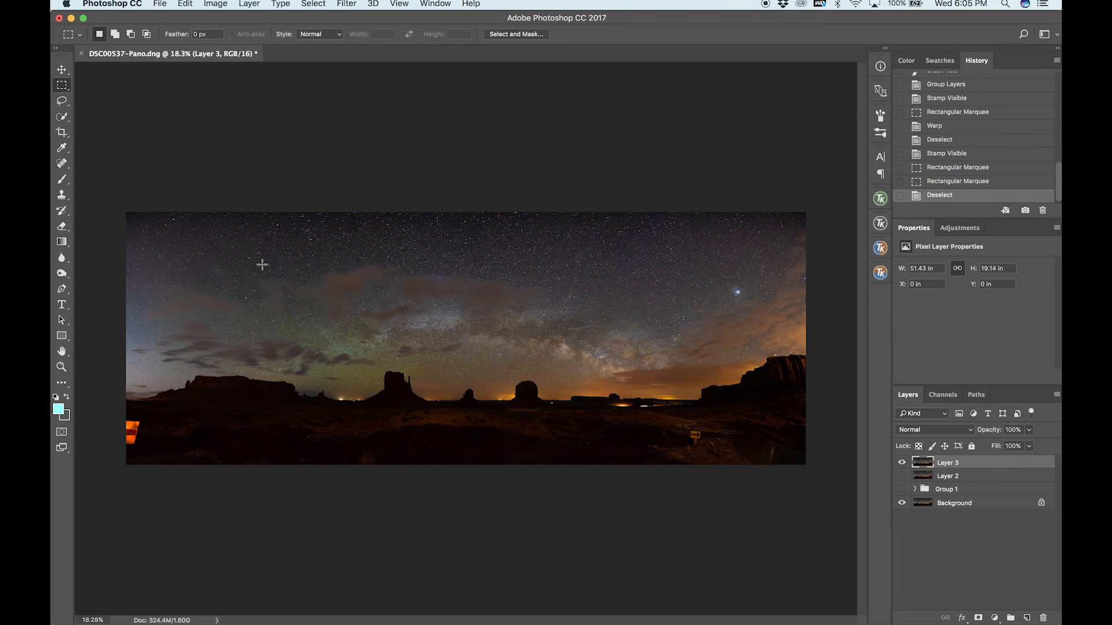
pyautogui.moveTo(513, 401); pyautogui.dragTo(708, 433)
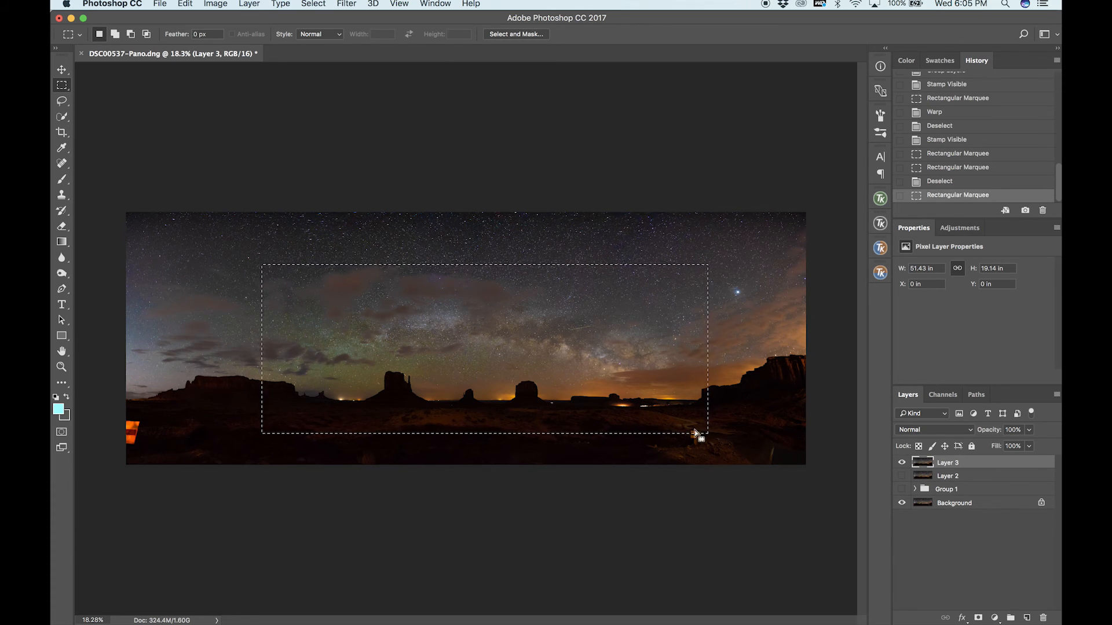
# Crop the panorama to the marquee area, then stamp the visible result into a new top layer and hide Layer 3
pyautogui.press('c')
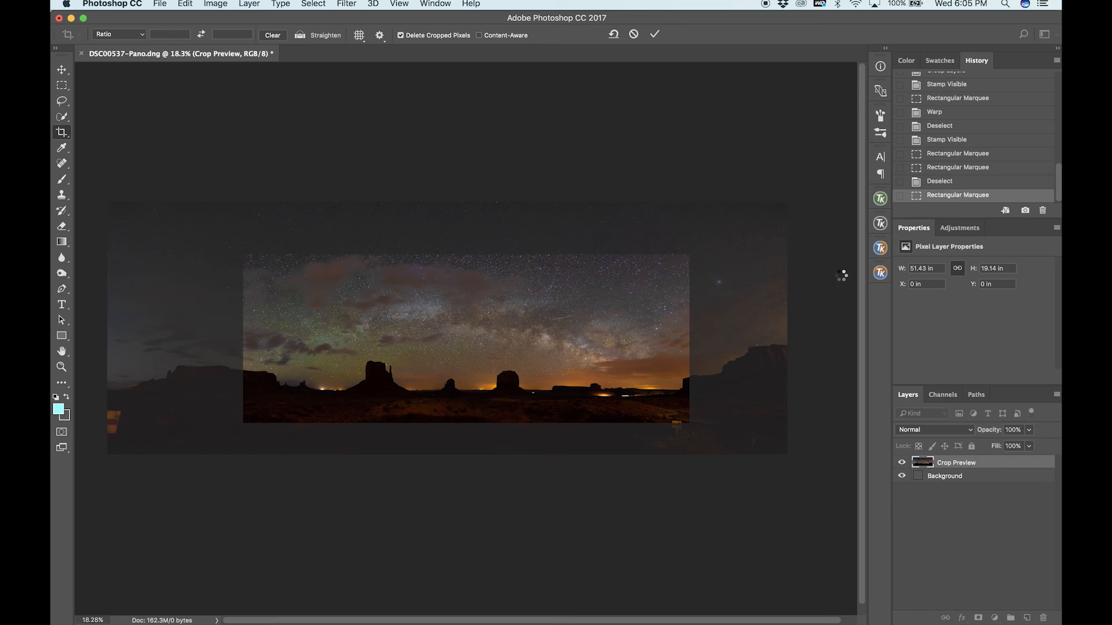
pyautogui.press('Return')
pyautogui.press('super+0')
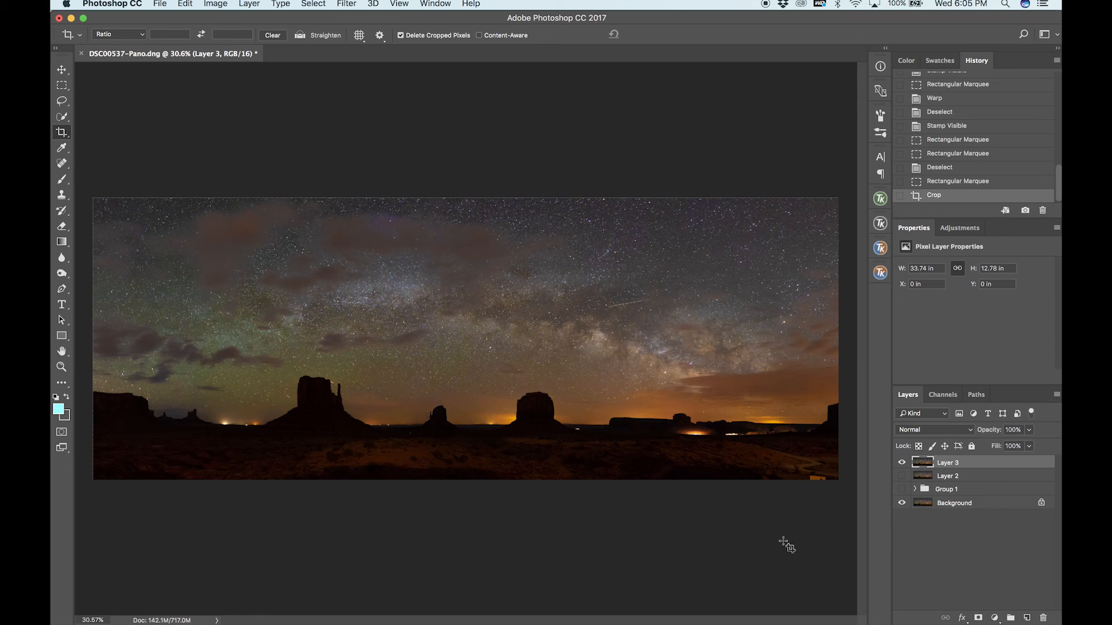
pyautogui.press('v')
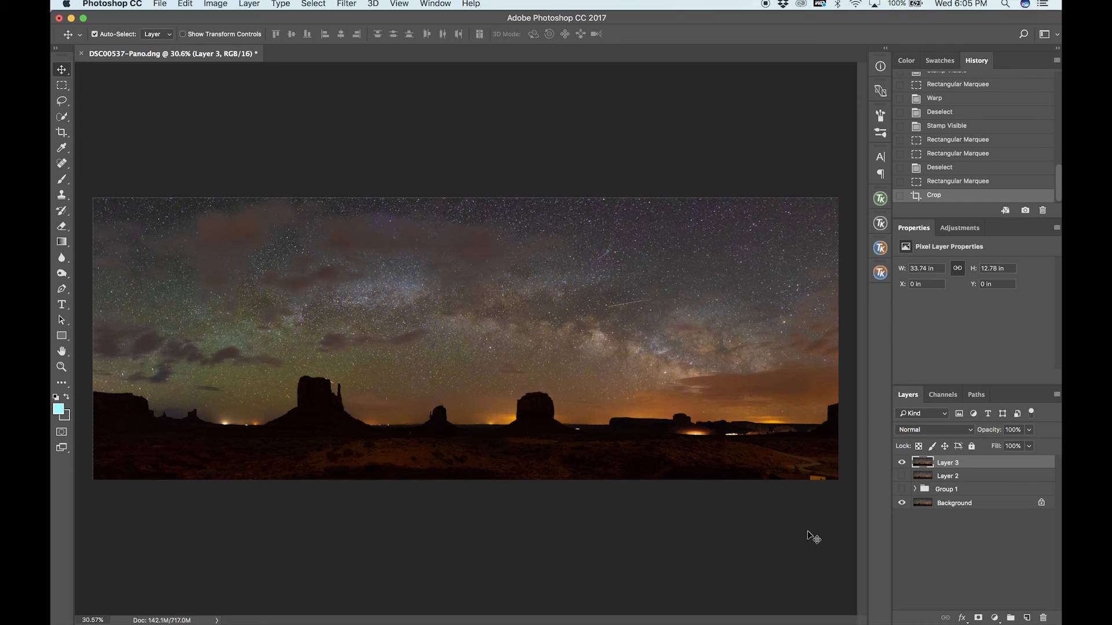
pyautogui.press('super+alt+shift+e')
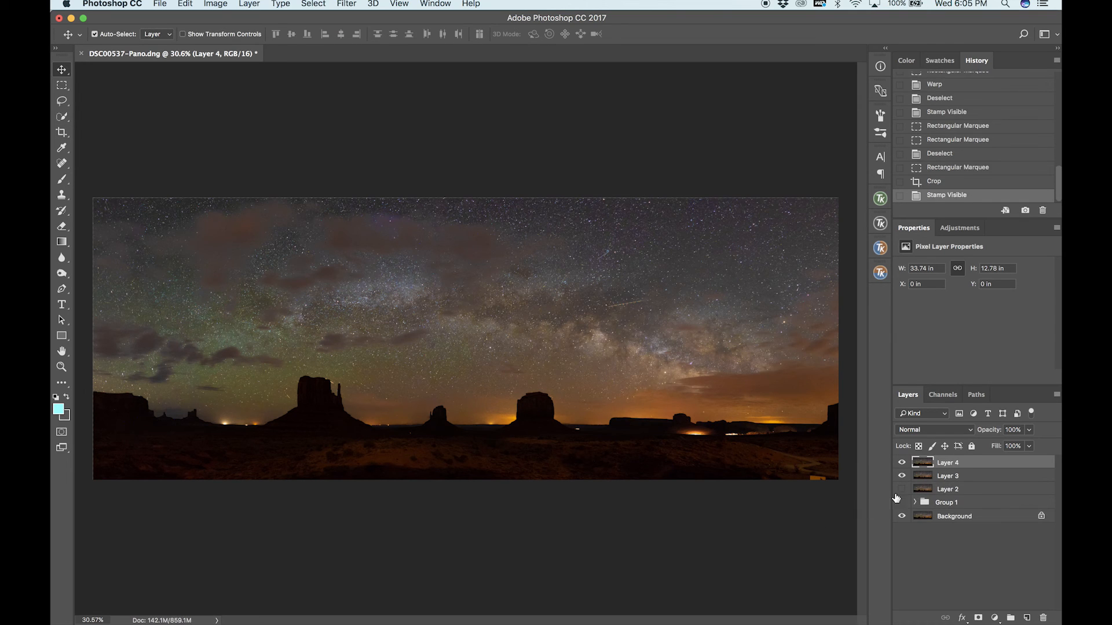
# Remove the light streaks from the starry sky around the Milky Way on the stamped layer with a content-aware Spot Healing Brush
pyautogui.click(57, 159)
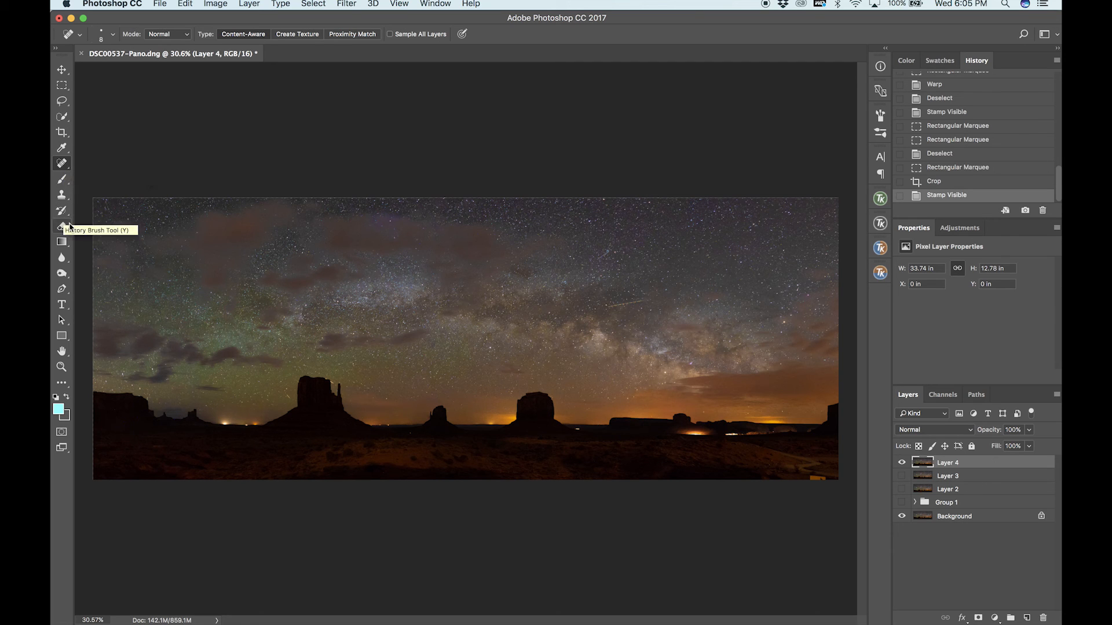
pyautogui.scroll(5, 466, 338)
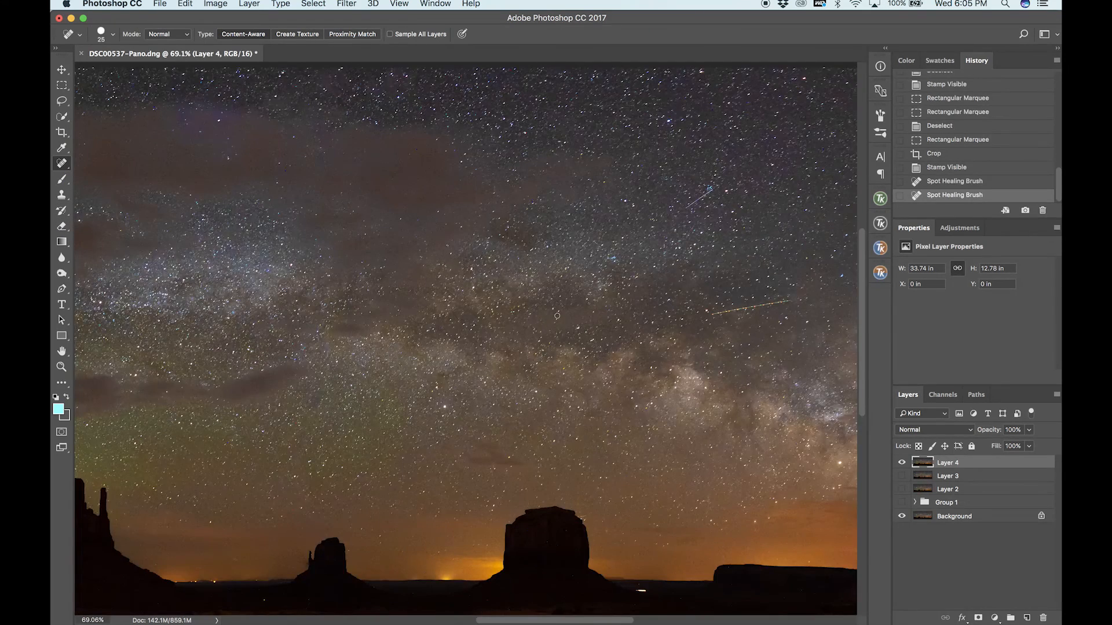
pyautogui.hscroll(3, 617, 214)
pyautogui.moveTo(615, 209)
pyautogui.mouseDown()
pyautogui.moveTo(642, 192)
pyautogui.moveTo(625, 202)
pyautogui.mouseUp()
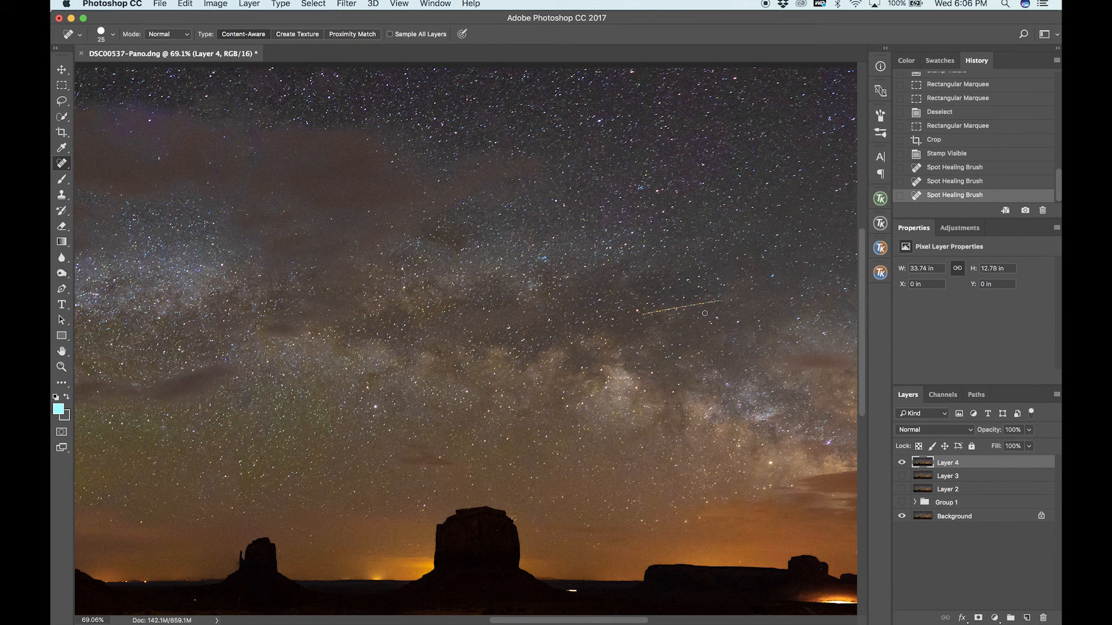
pyautogui.moveTo(649, 310)
pyautogui.mouseDown()
pyautogui.moveTo(720, 301)
pyautogui.moveTo(655, 310)
pyautogui.mouseUp()
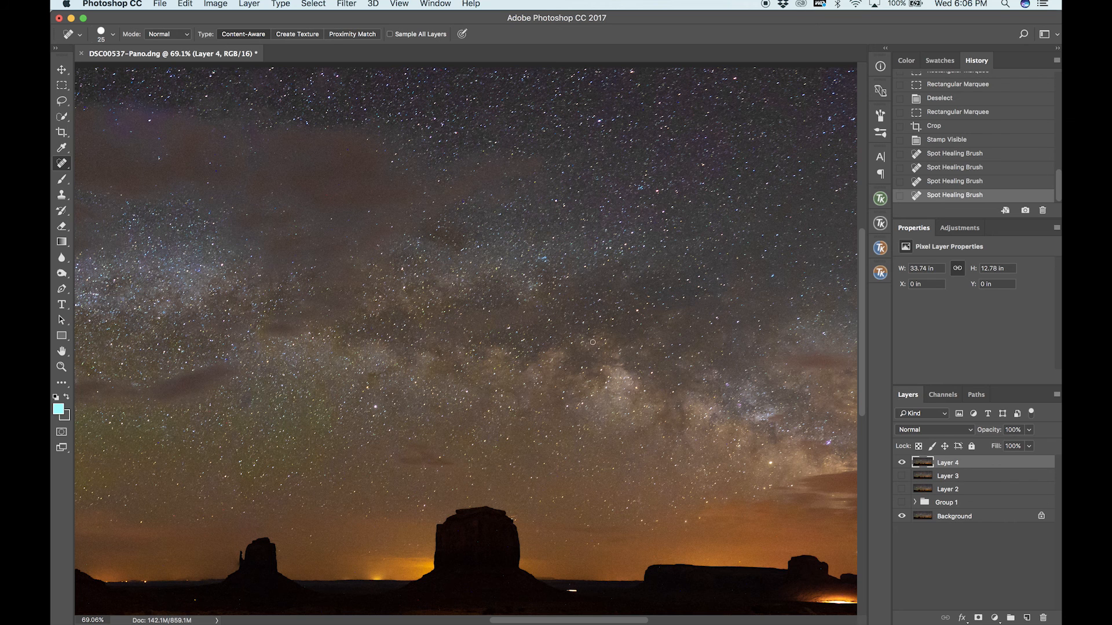
pyautogui.hscroll(5, 592, 343)
pyautogui.moveTo(580, 314)
pyautogui.mouseDown()
pyautogui.moveTo(594, 308)
pyautogui.moveTo(584, 311)
pyautogui.mouseUp()
pyautogui.hscroll(5, 726, 347)
pyautogui.hscroll(8, 726, 346)
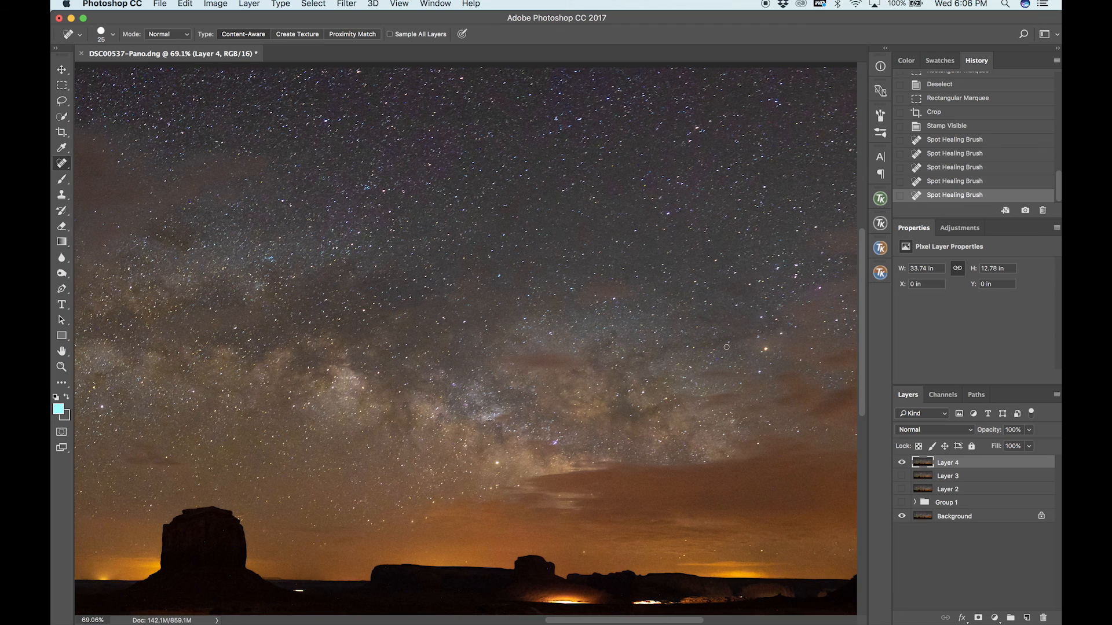
pyautogui.press('v')
pyautogui.press('super+0')
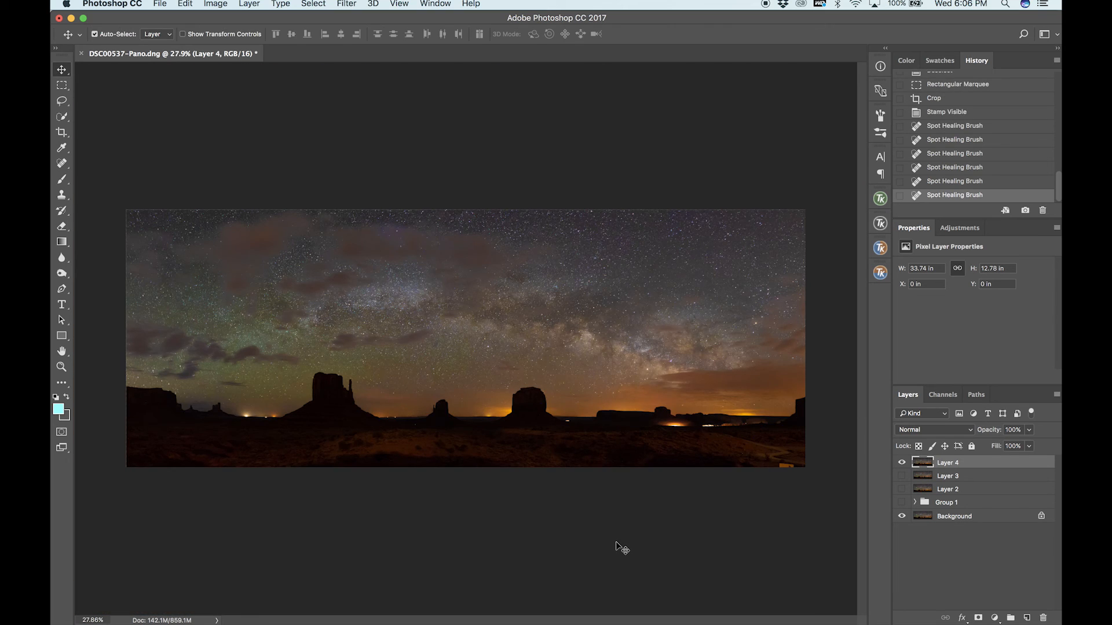